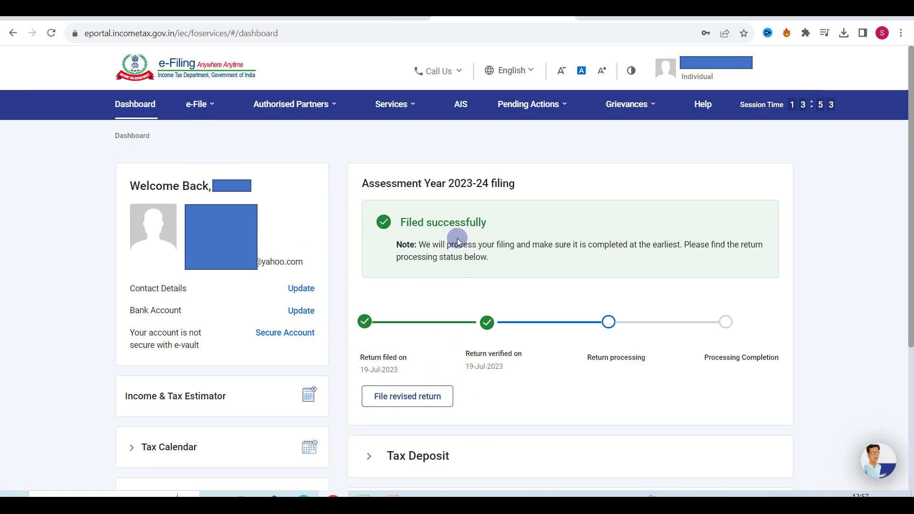
- Start a new online filing of a revised income tax return for assessment year 2023-24
click(420, 398)
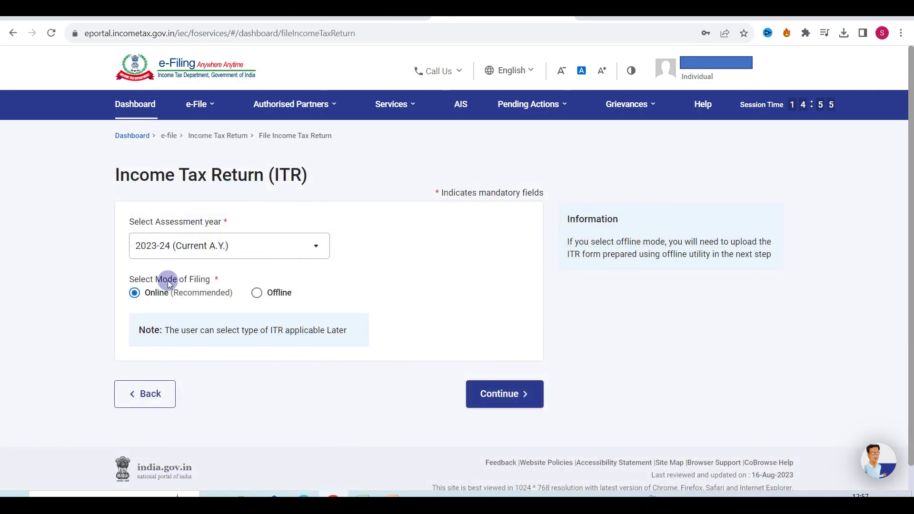
click(512, 401)
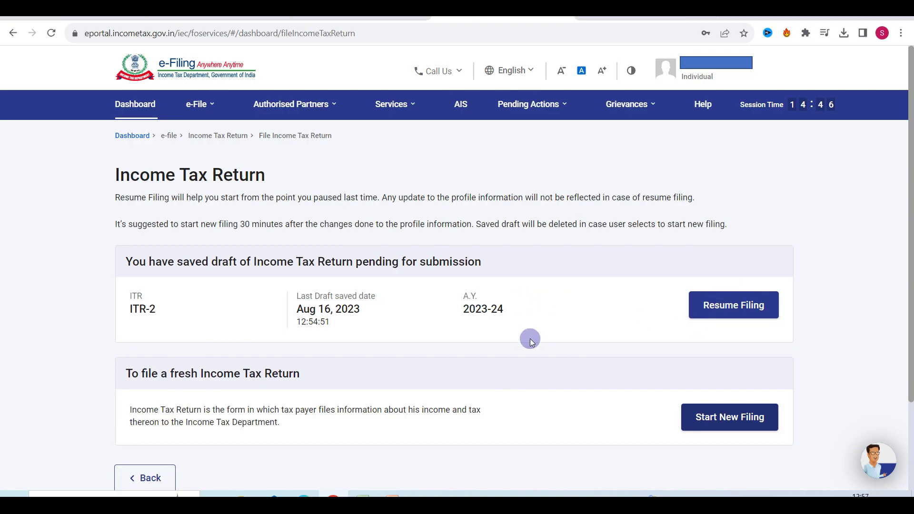
click(738, 418)
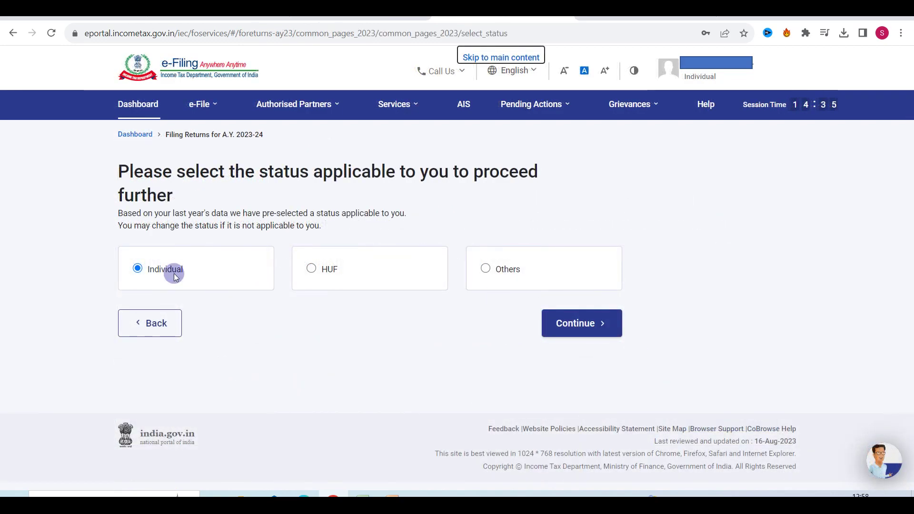
- Proceed as an Individual with ITR-2, keeping the seventh proviso clause (iv) condition as the reason for filing
click(578, 325)
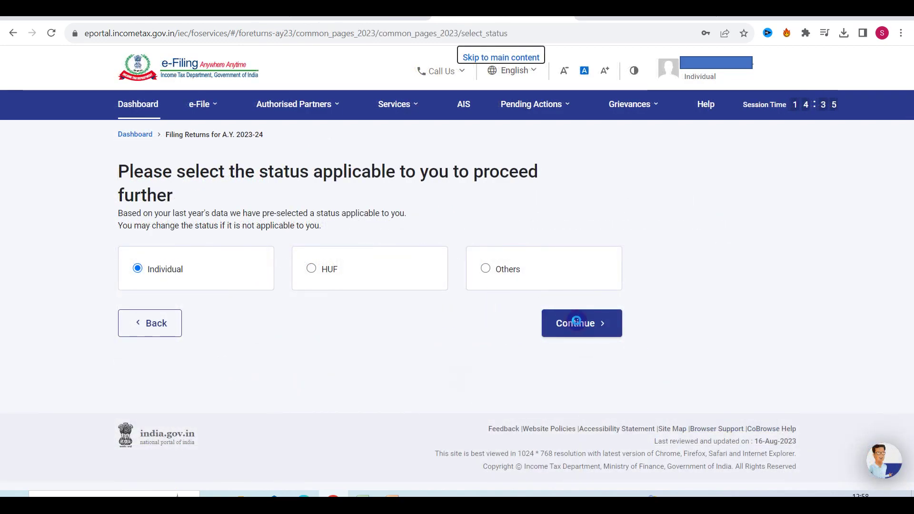
click(467, 291)
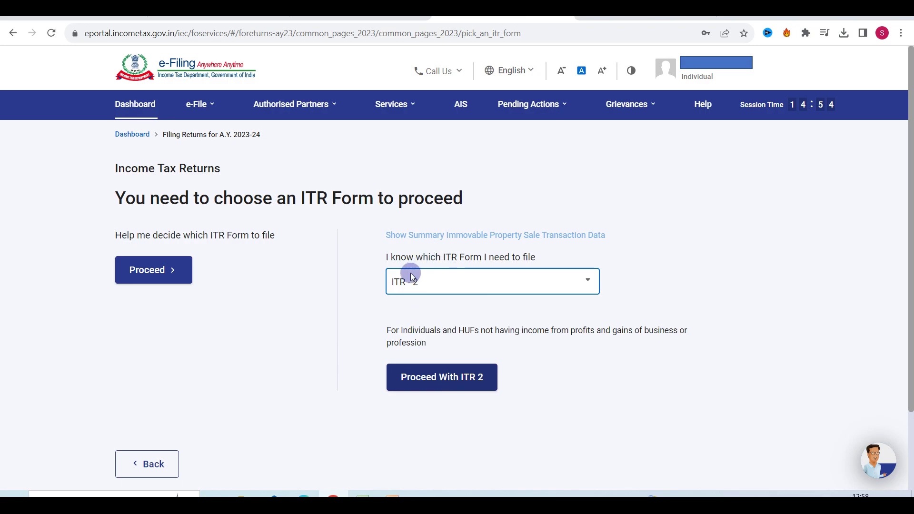
click(458, 382)
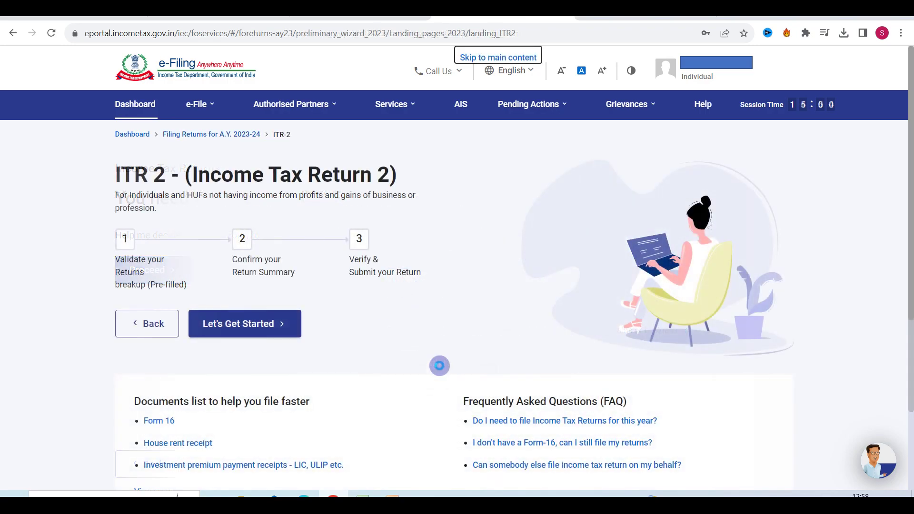
click(267, 325)
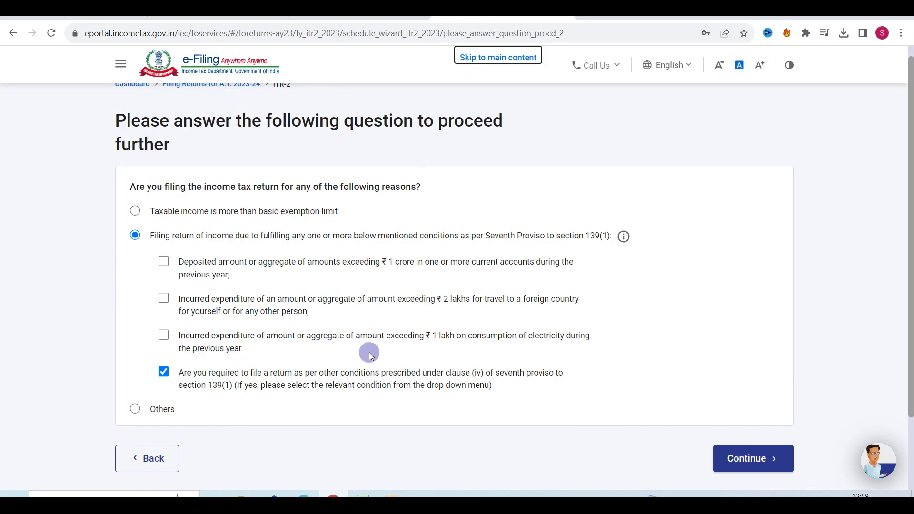
click(752, 460)
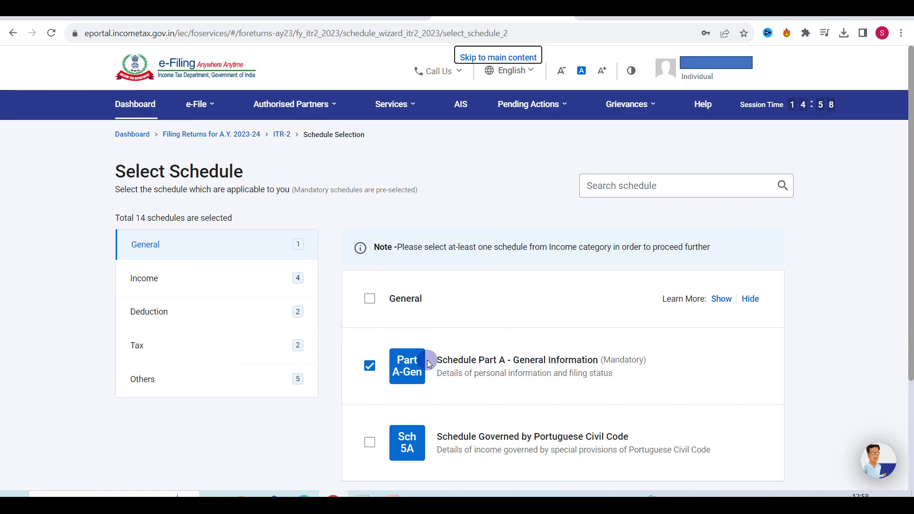
- Check the selected schedules under Income, Deduction, Tax and Others, and confirm the schedule selection
click(217, 279)
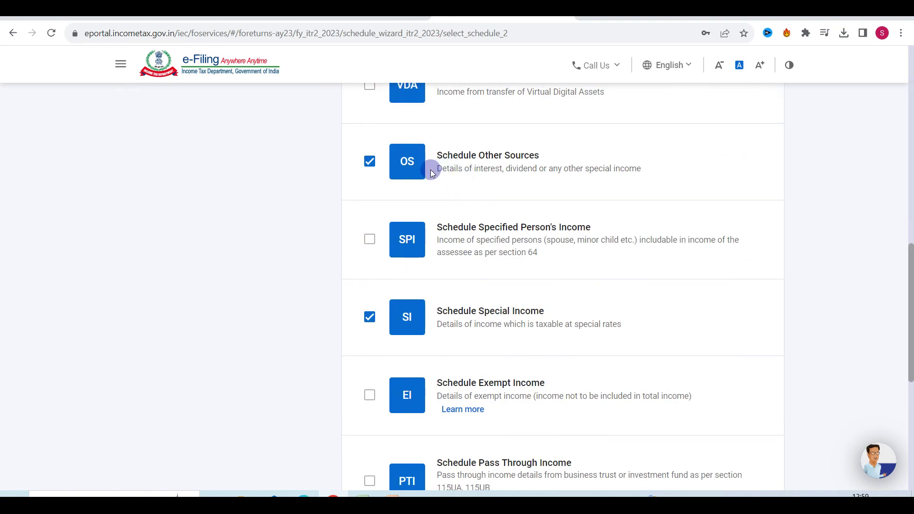
click(464, 245)
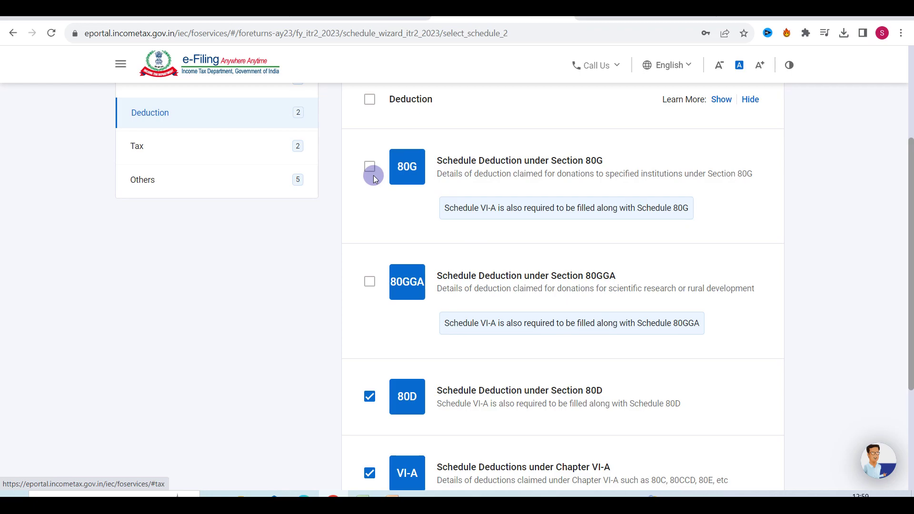
click(242, 145)
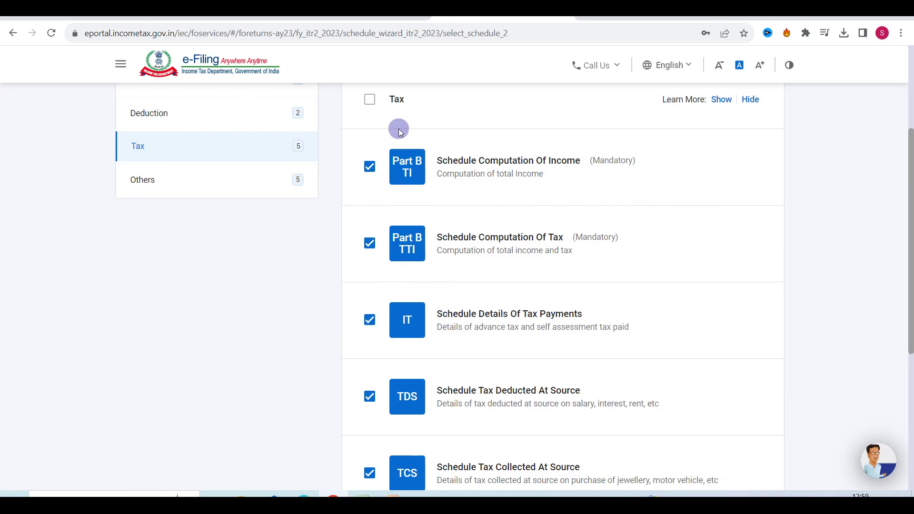
click(211, 181)
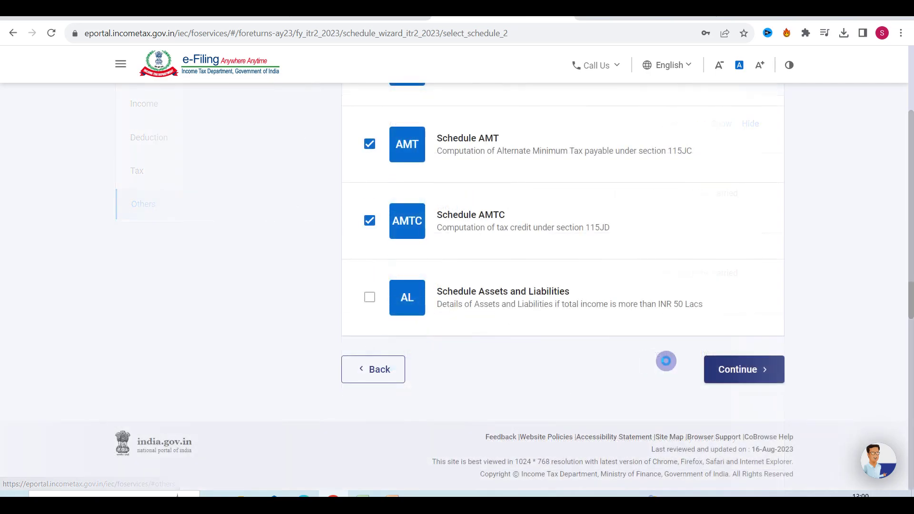
click(725, 370)
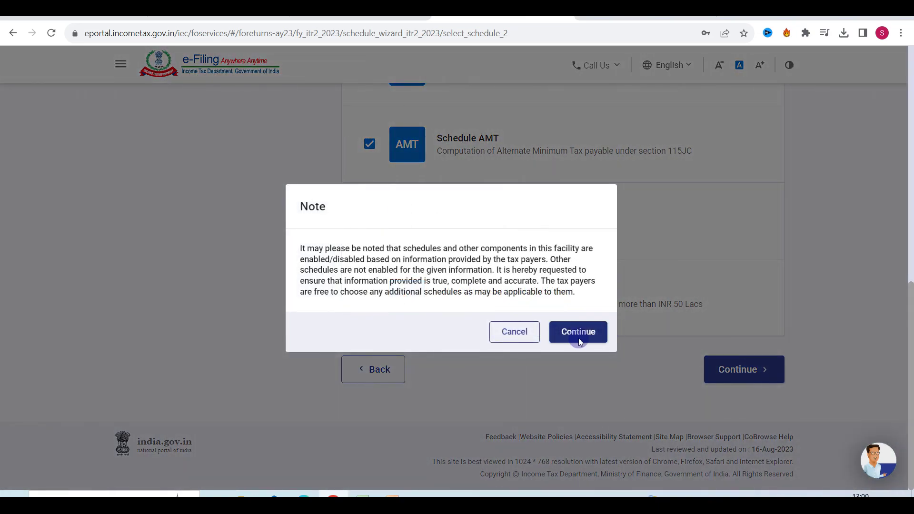
click(578, 335)
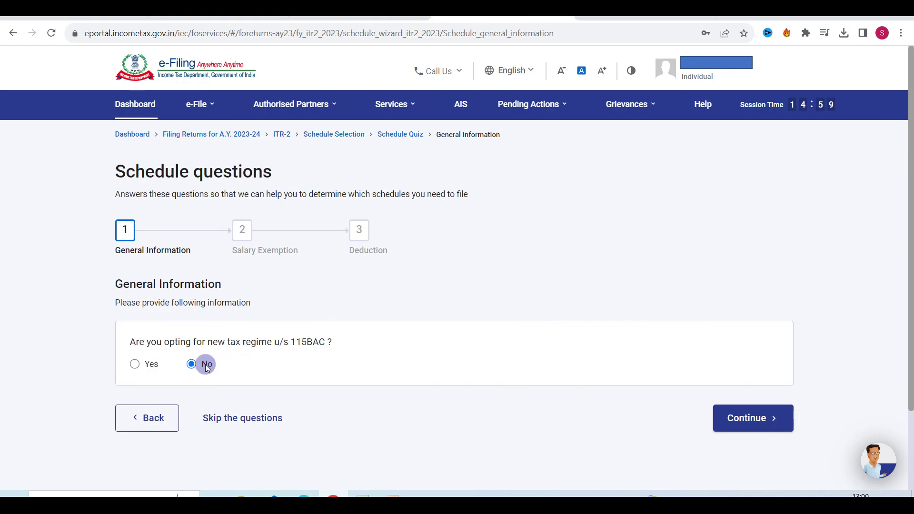
- Keep No for the new tax regime u/s 115BAC and continue through the salary exemption and deduction questions to the Schedules Summary
click(733, 418)
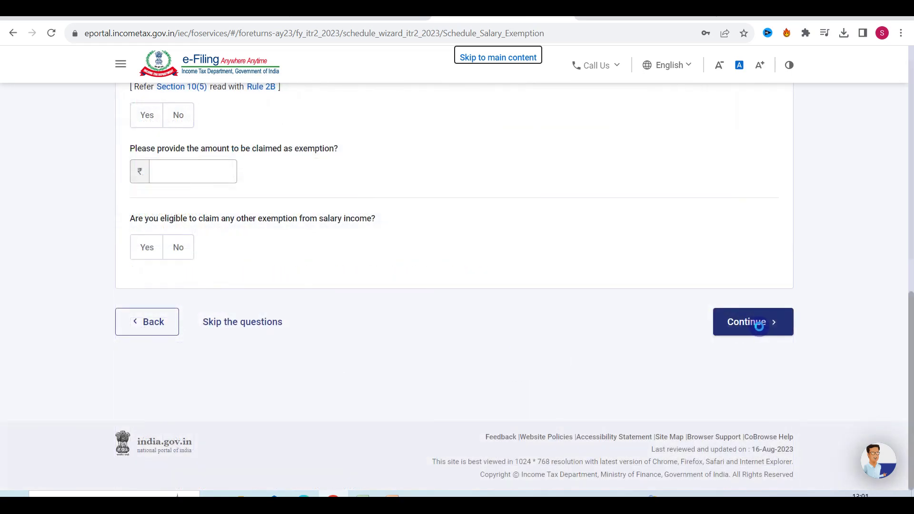
click(759, 325)
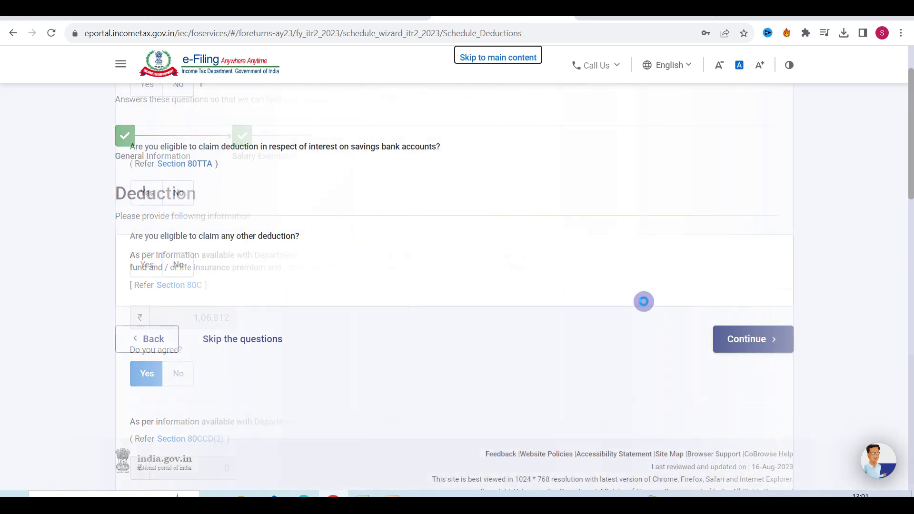
click(733, 341)
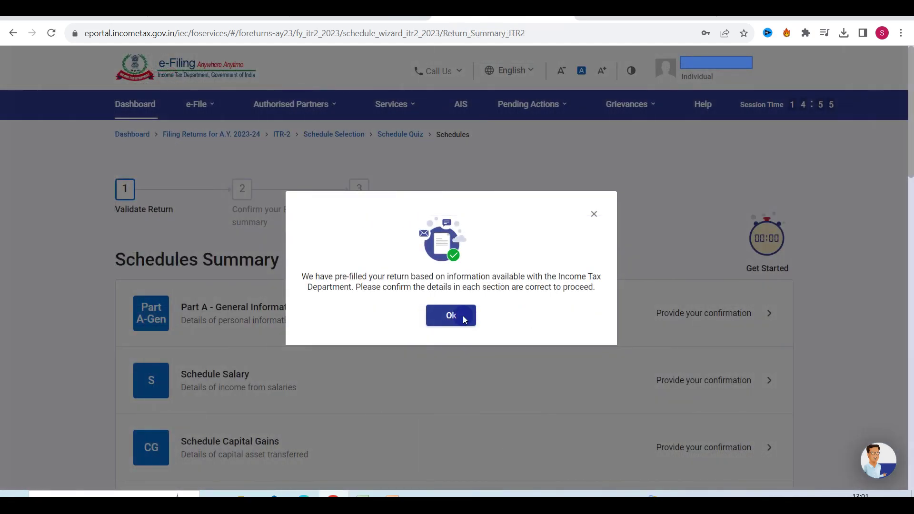
click(449, 315)
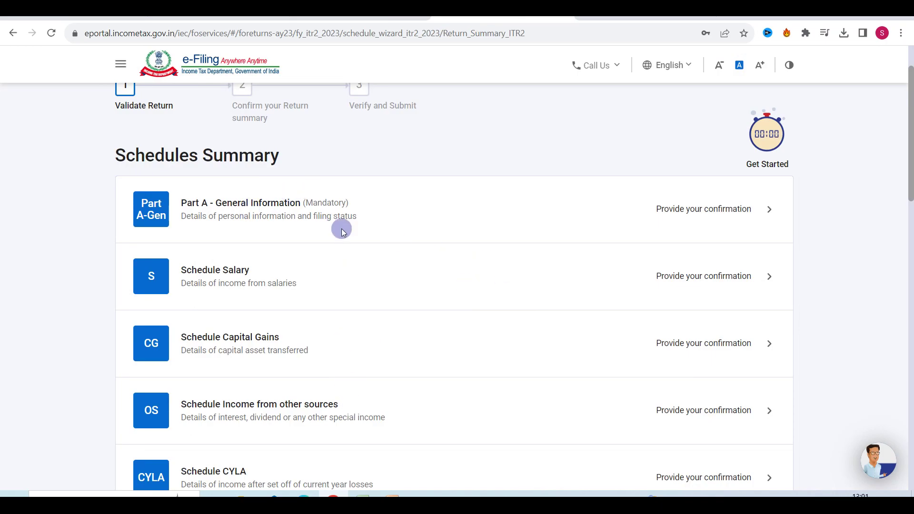
- Review Part A - General Information with filing status 139(5) Revised, check the refund bank account, and confirm the schedule
click(682, 217)
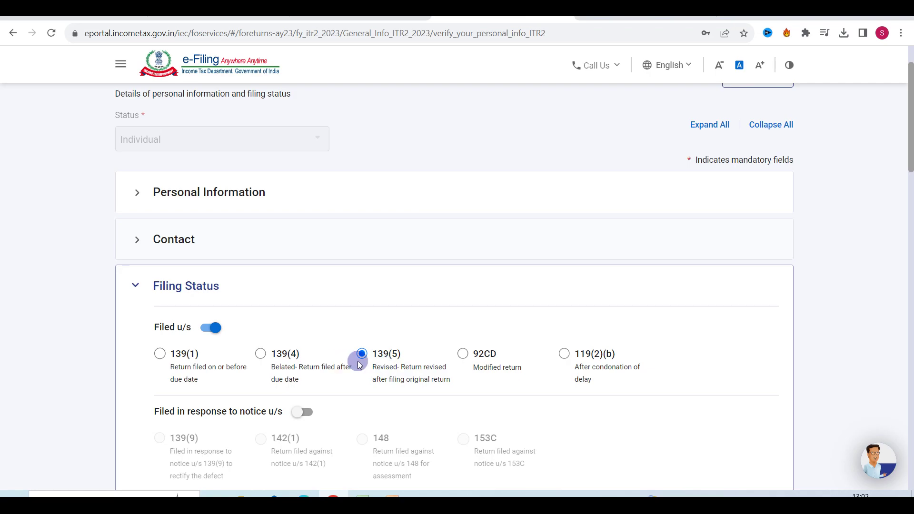
click(379, 377)
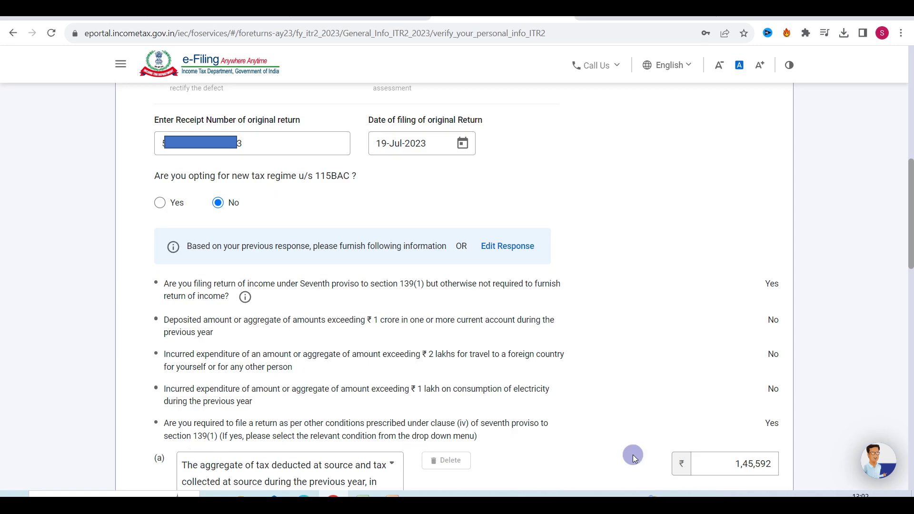
click(470, 384)
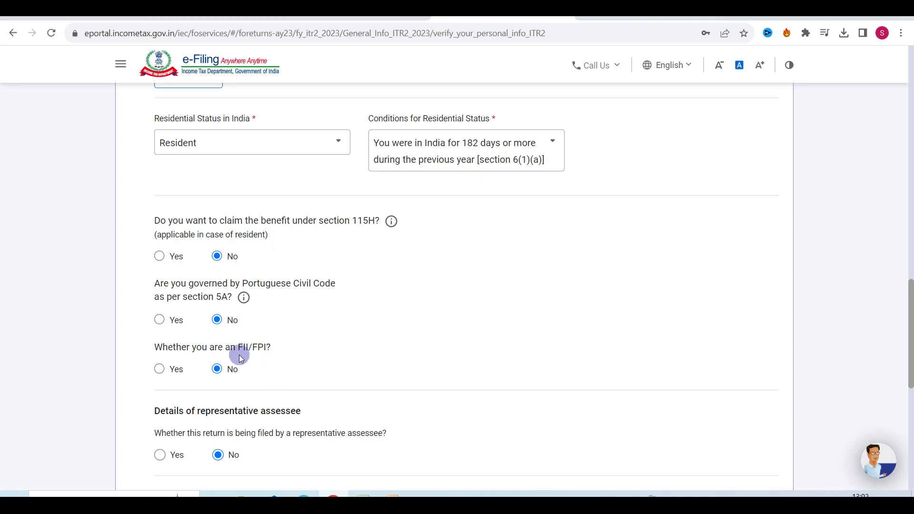
click(254, 422)
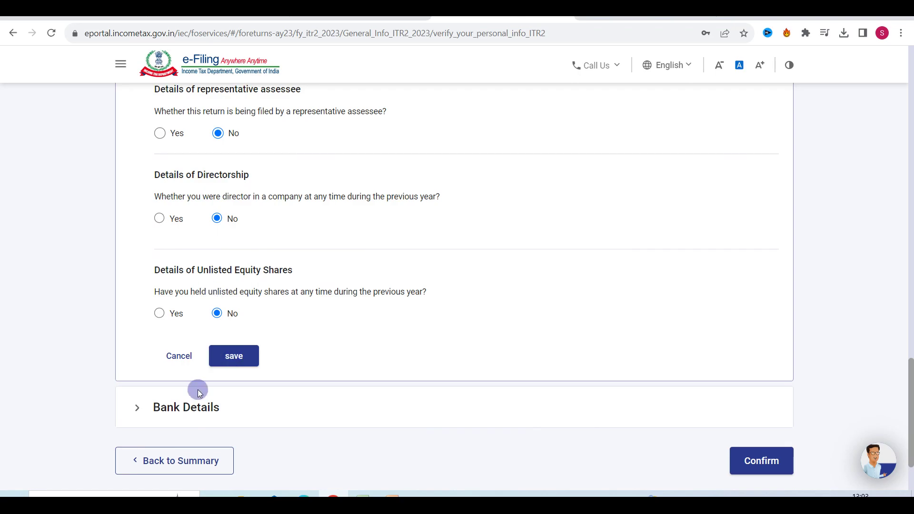
click(200, 417)
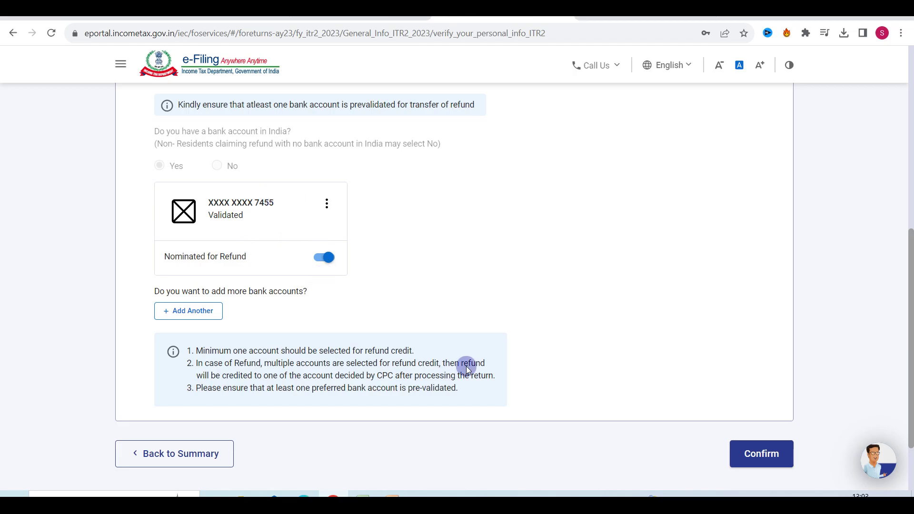
click(769, 458)
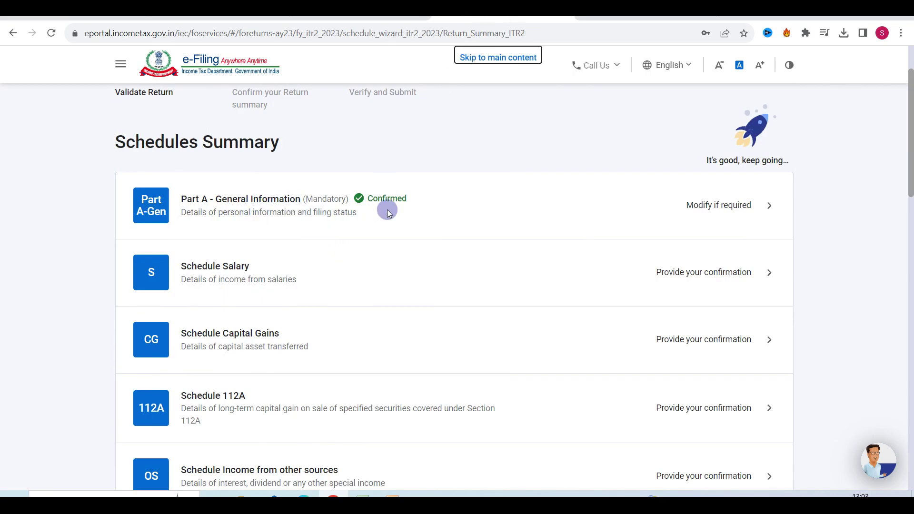
- Complete Employer 1's breakup in Schedule Salary, deleting the empty section 17(3) profit in lieu of salary entry, and save it
click(686, 276)
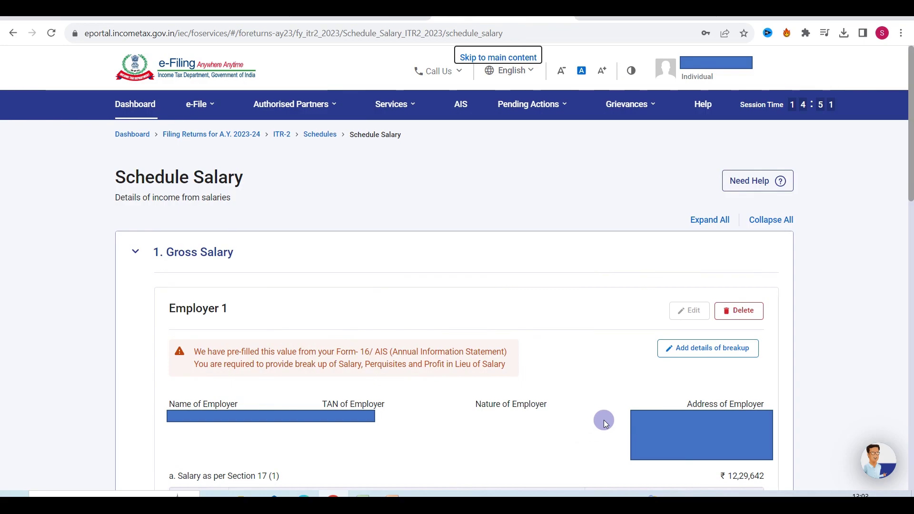
click(696, 350)
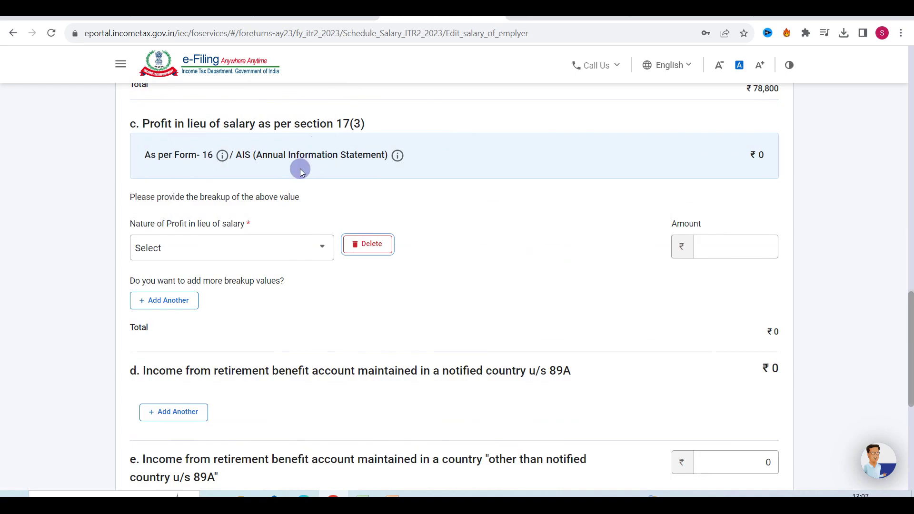
click(364, 244)
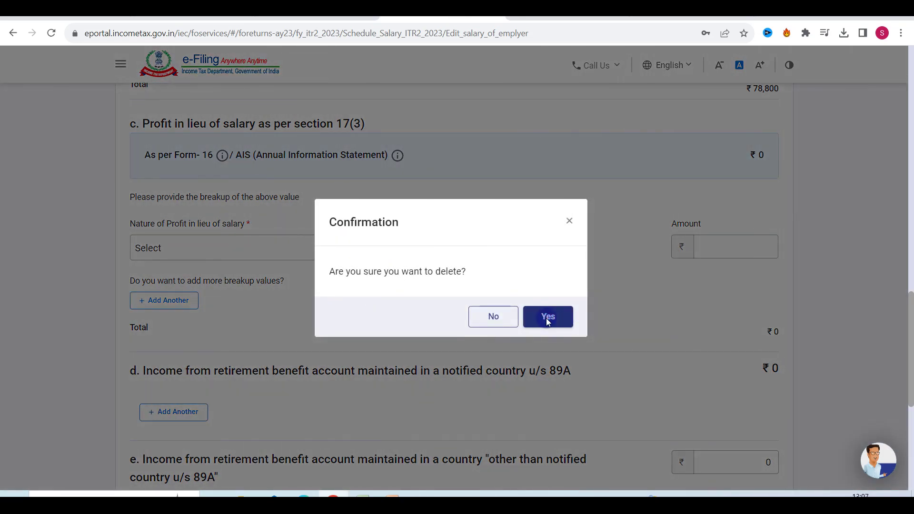
click(547, 320)
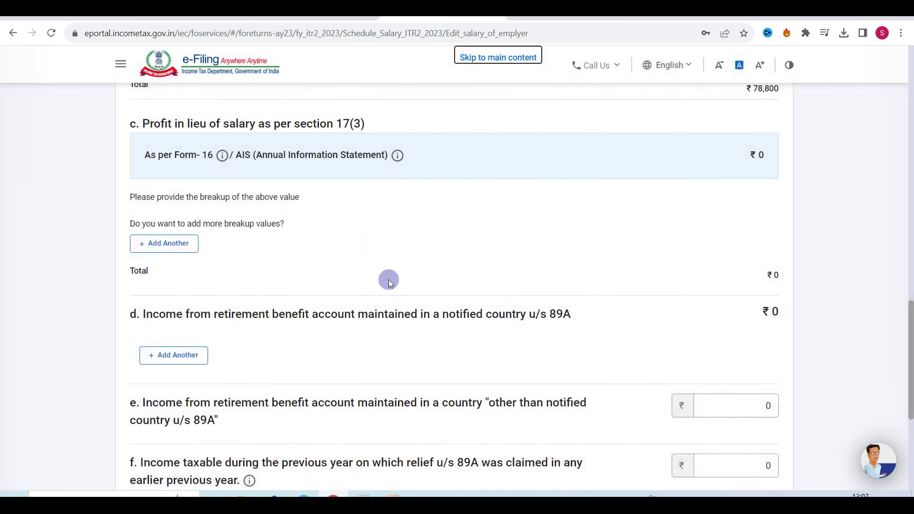
scroll(435, 350, down, 5)
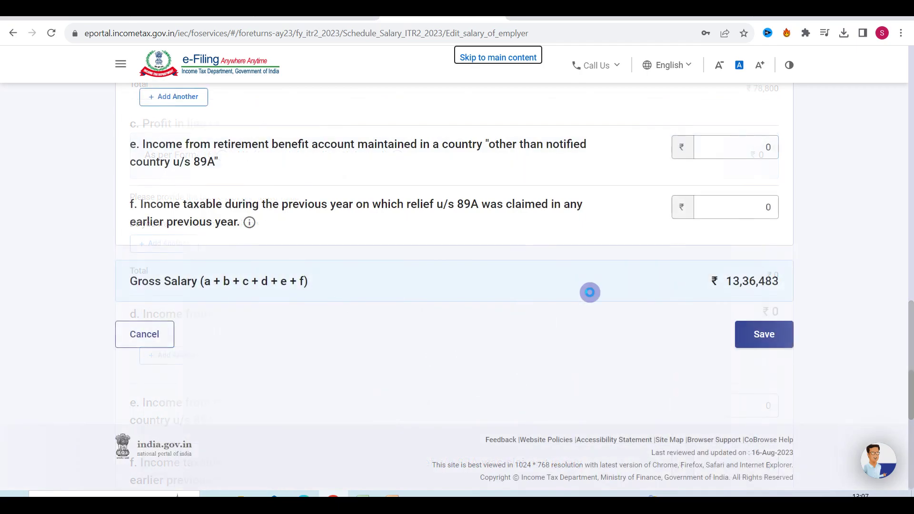
click(753, 341)
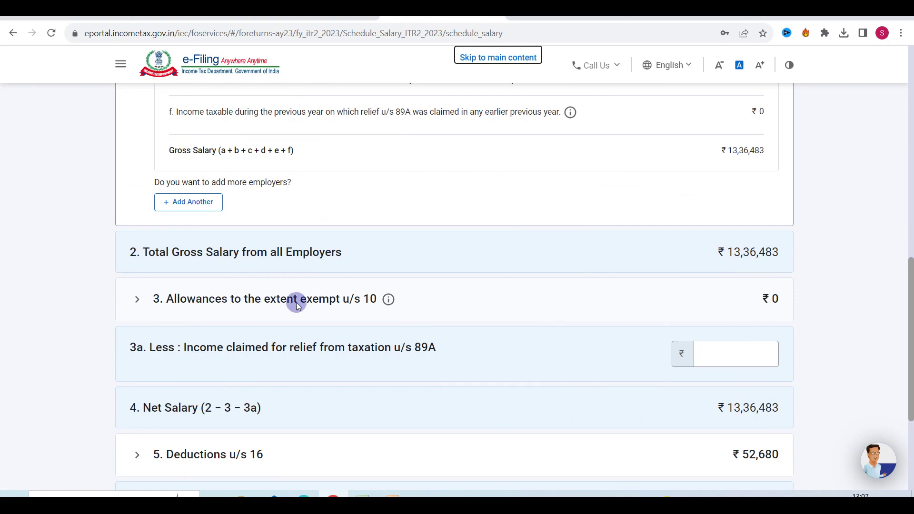
- Set an exempt allowance u/s 10 to Sec 10(14)(i) - Prescribed Allowances with an amount of 24,857 and save it
click(335, 300)
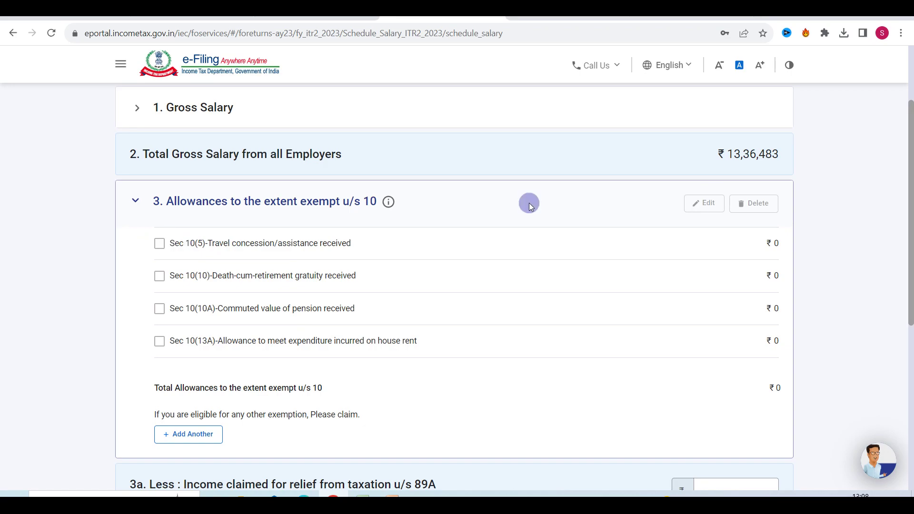
click(702, 204)
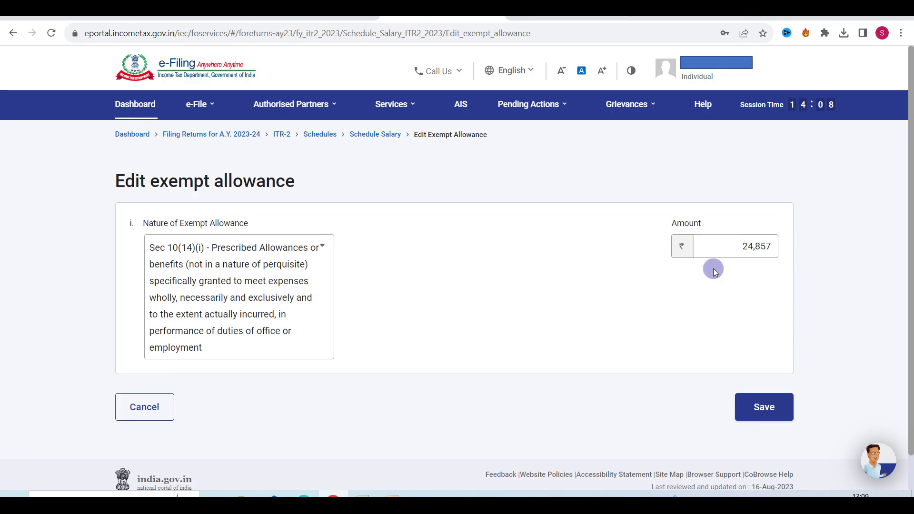
click(757, 404)
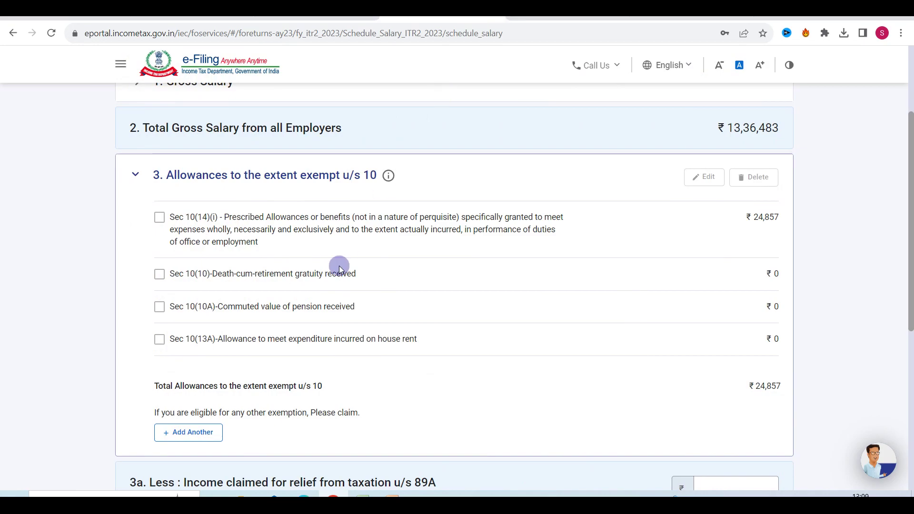
- Change the Sec 10(10) gratuity entry to Any Other, described as Other Exemption, with an amount of 1,08,486, and save it
click(159, 275)
click(687, 180)
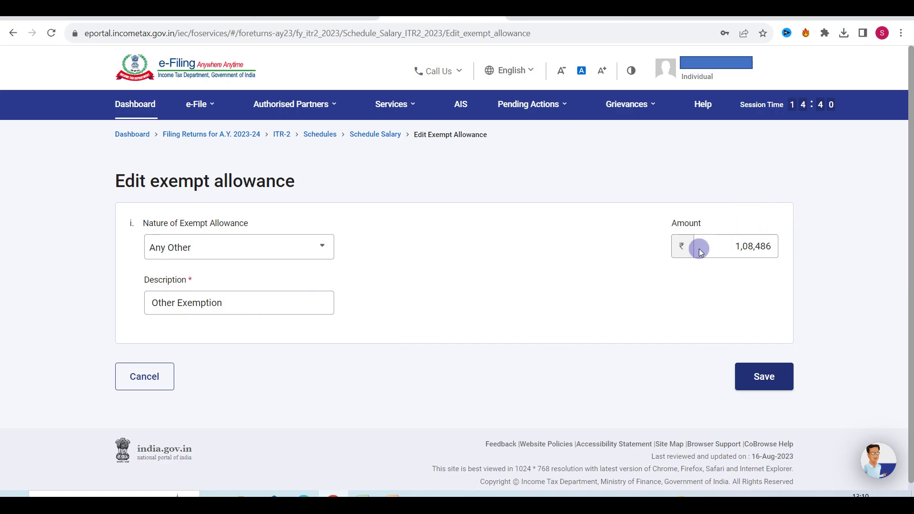
click(765, 384)
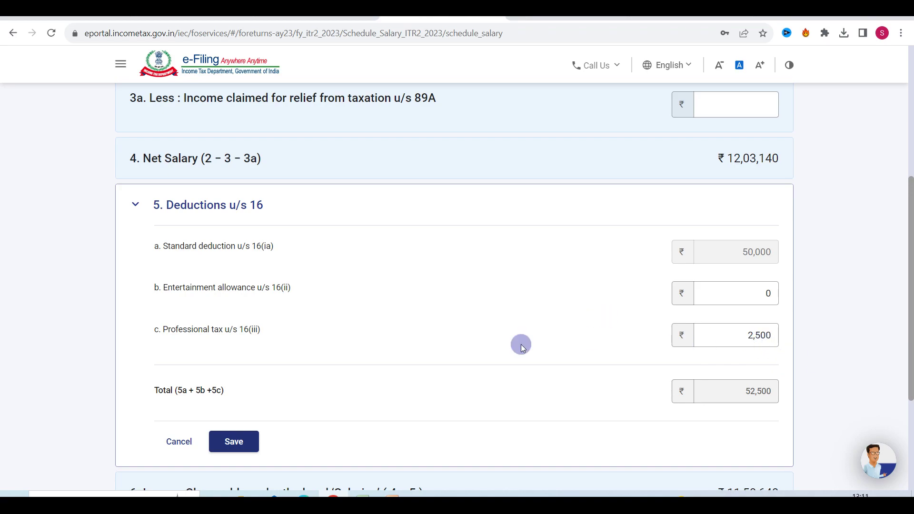
- Save the deductions u/s 16 with a professional tax of 2,500, and confirm Schedule Salary
click(234, 440)
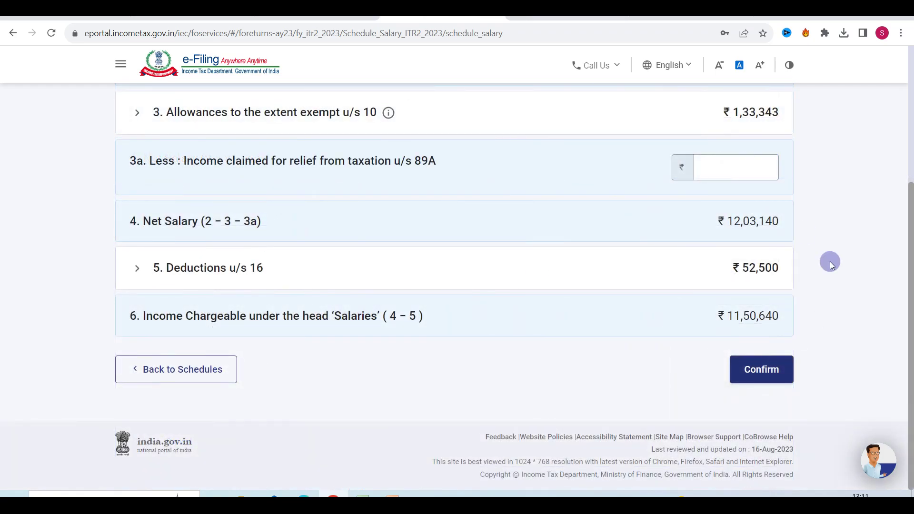
click(759, 376)
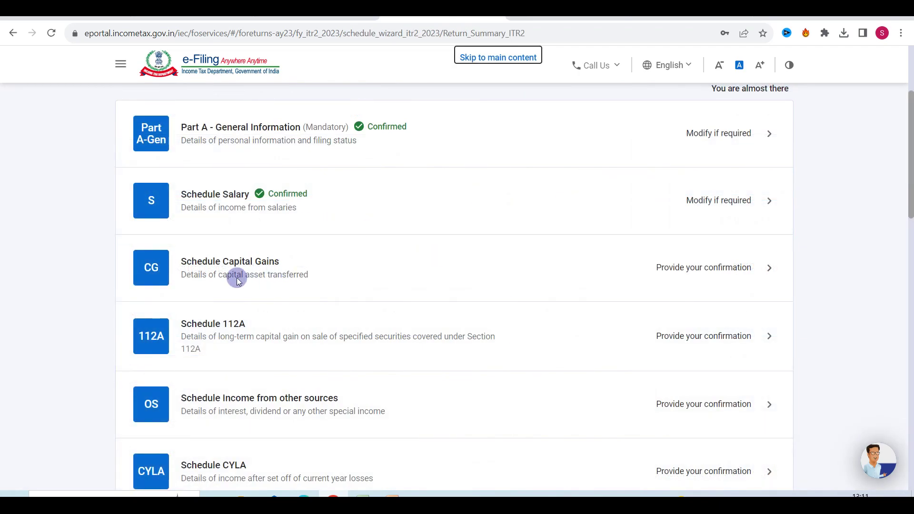
- In Schedule Capital Gains, select the 111A and 112A asset types and add section 111A consideration of 7,36,151 with acquisition cost 7,87,368
click(672, 275)
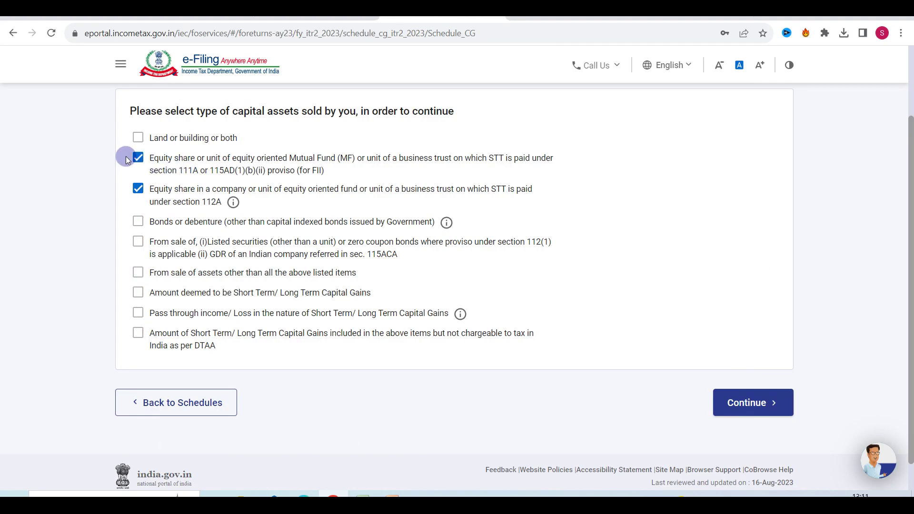
click(736, 405)
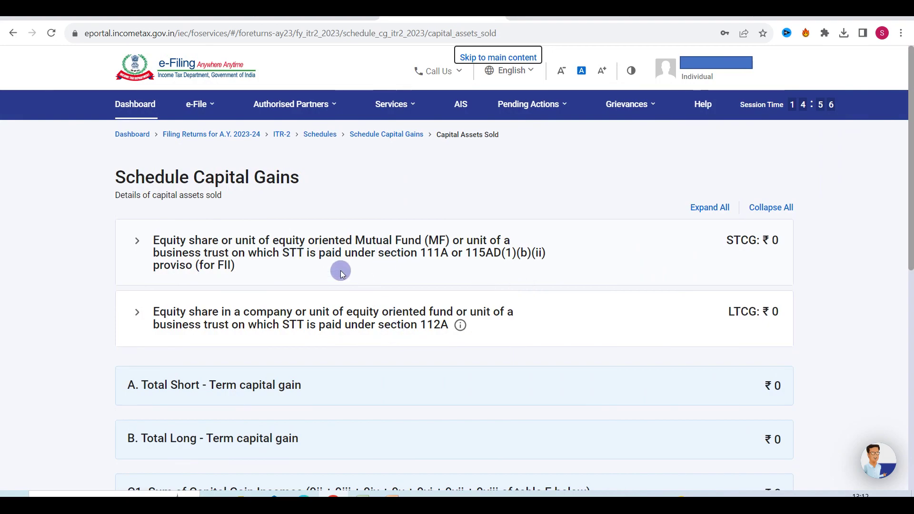
click(251, 254)
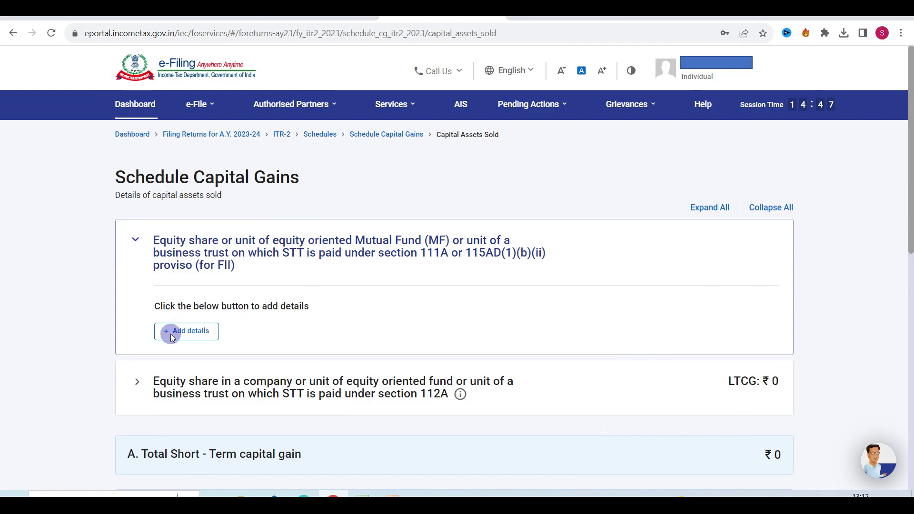
click(170, 333)
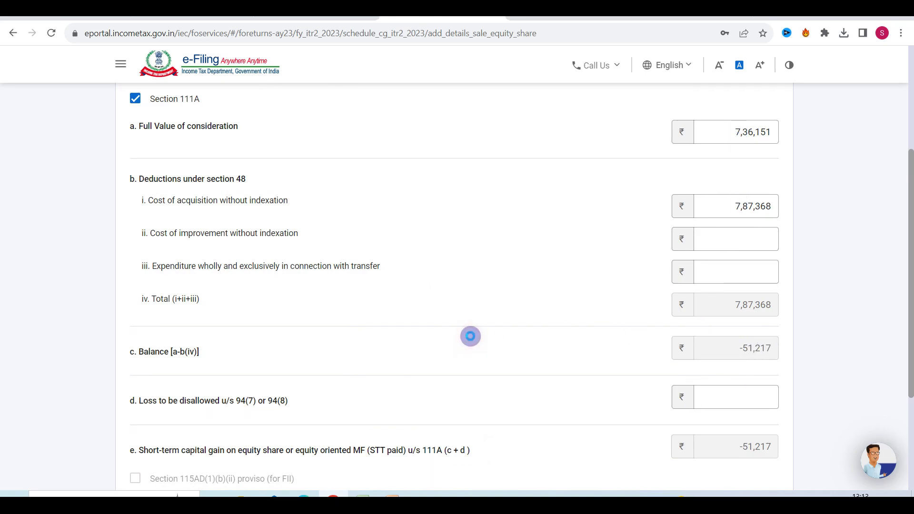
click(761, 373)
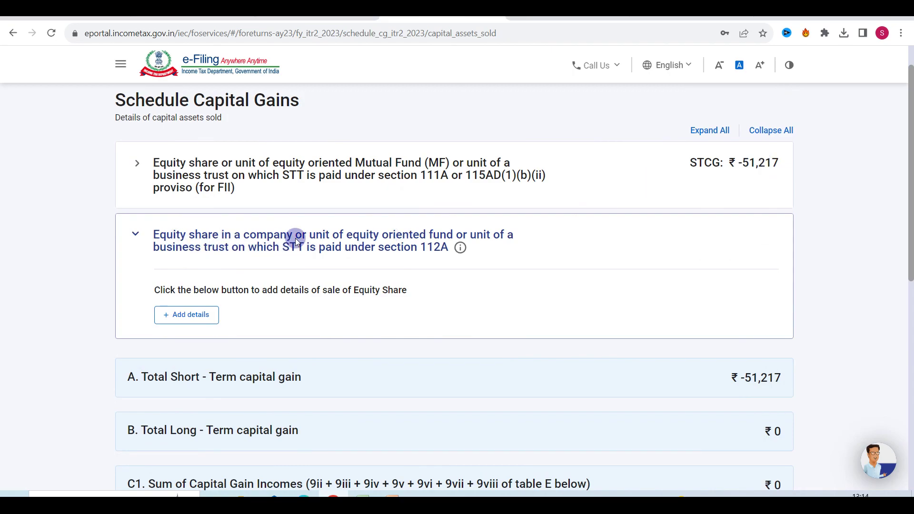
- Add a Schedule 112A share acquired After 31st January, 2018 with cost 1,83,457, transfer expenditure 0 and consideration 2,58,810, and confirm the schedule
click(182, 316)
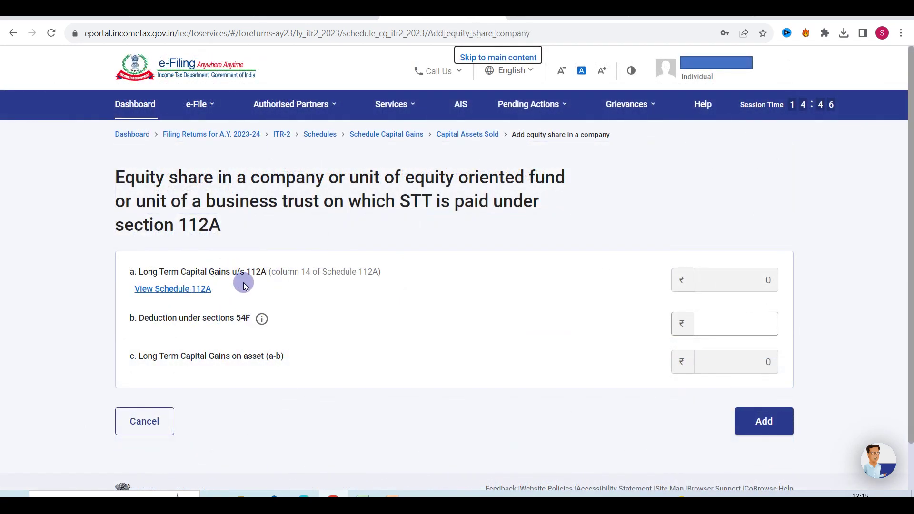
click(193, 291)
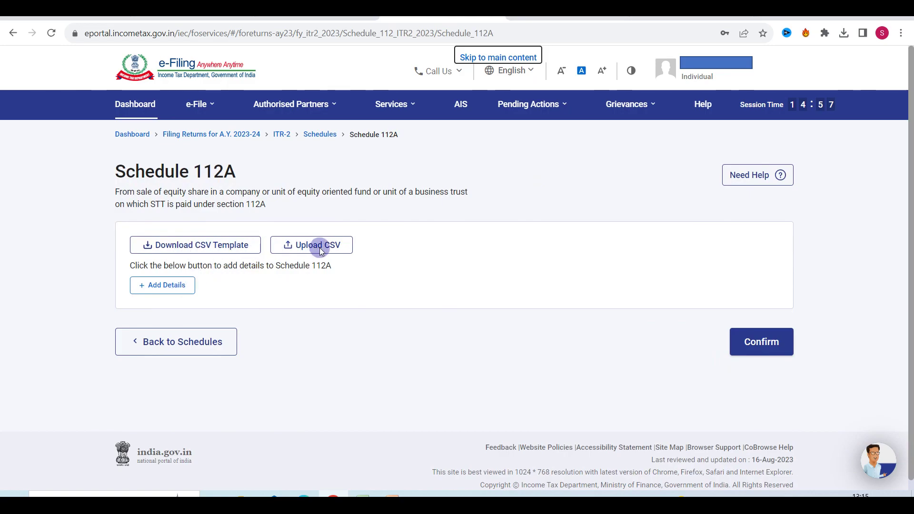
click(161, 285)
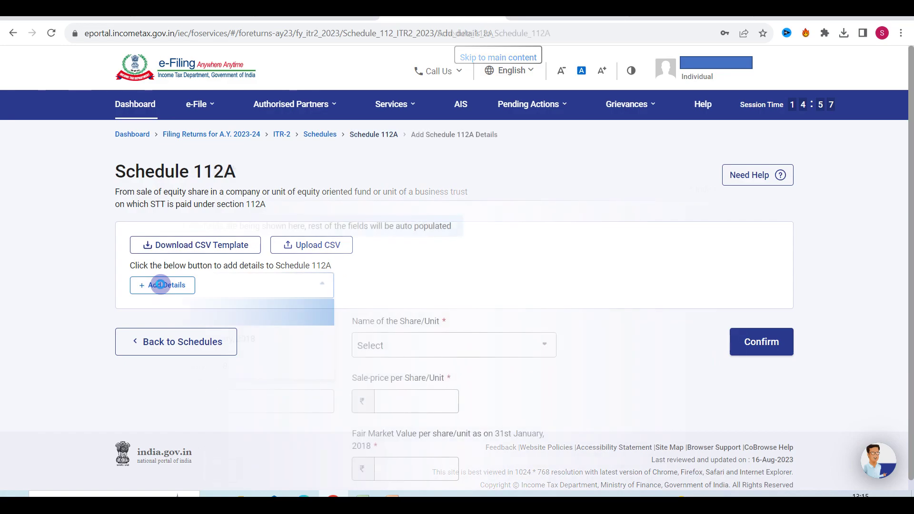
click(161, 285)
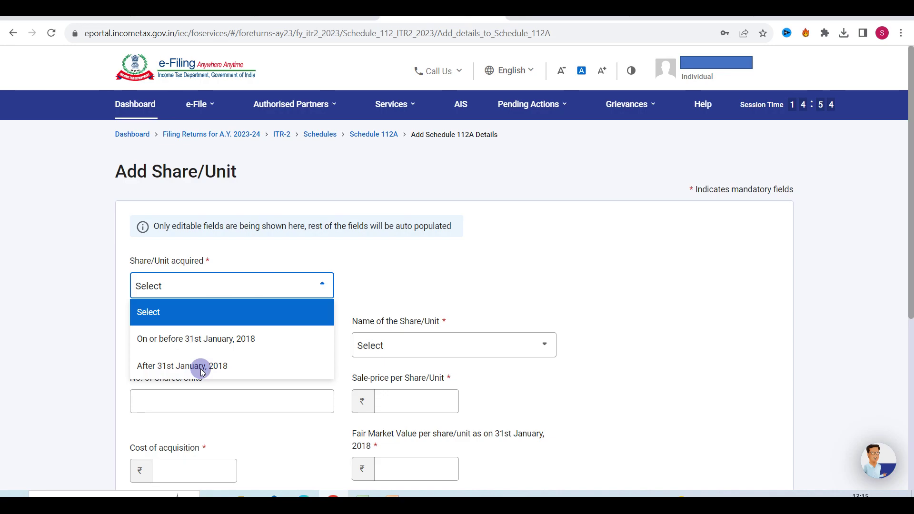
click(199, 367)
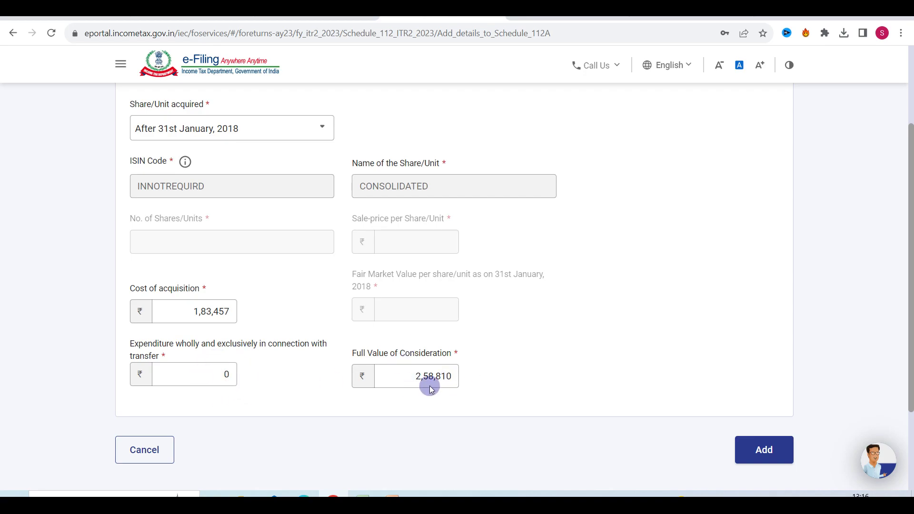
click(756, 453)
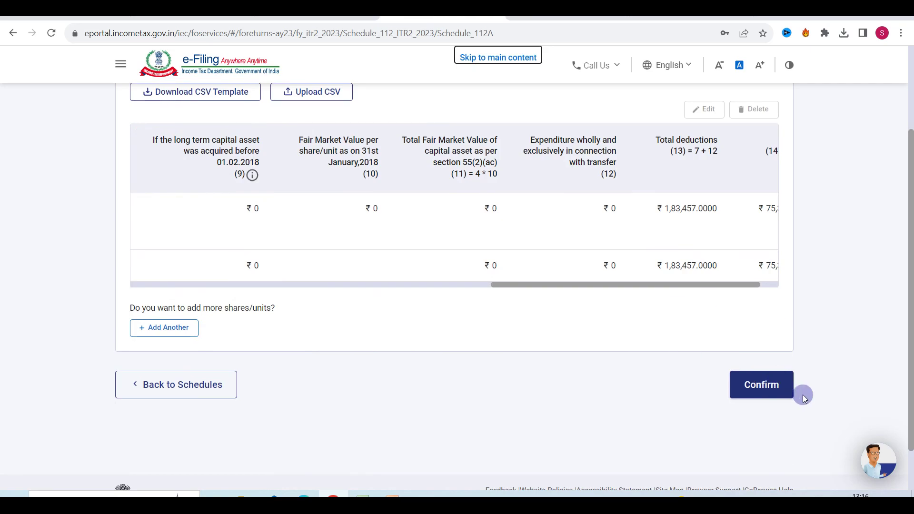
click(762, 384)
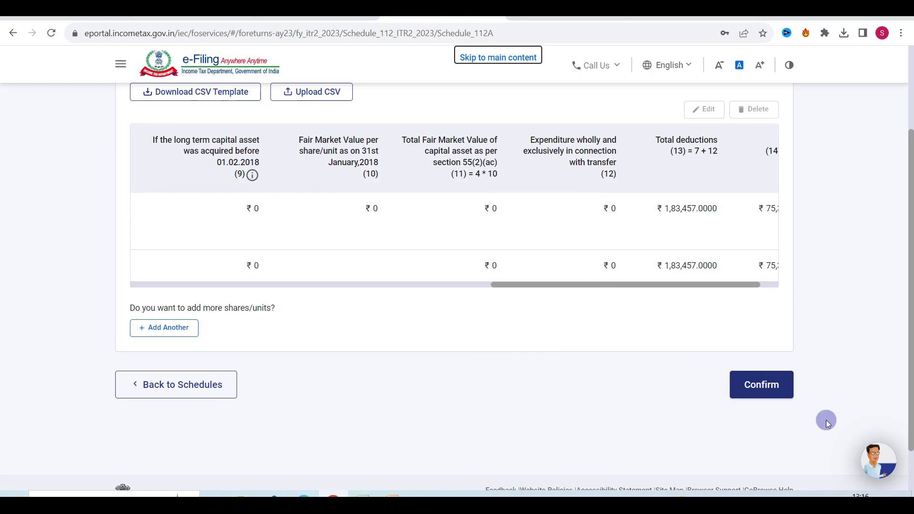
click(765, 384)
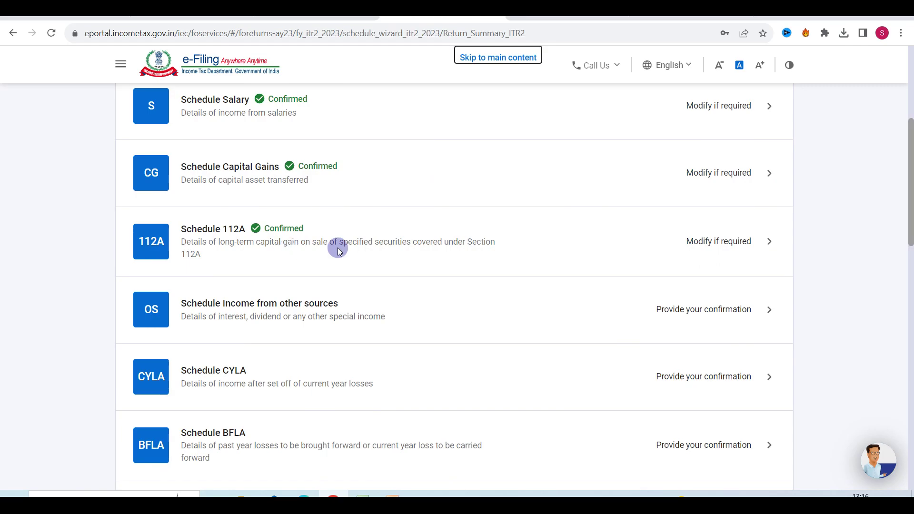
- Set the dividend income other than (ii) to 9,498 in Schedule Other Sources, save it, and confirm the schedule
click(323, 315)
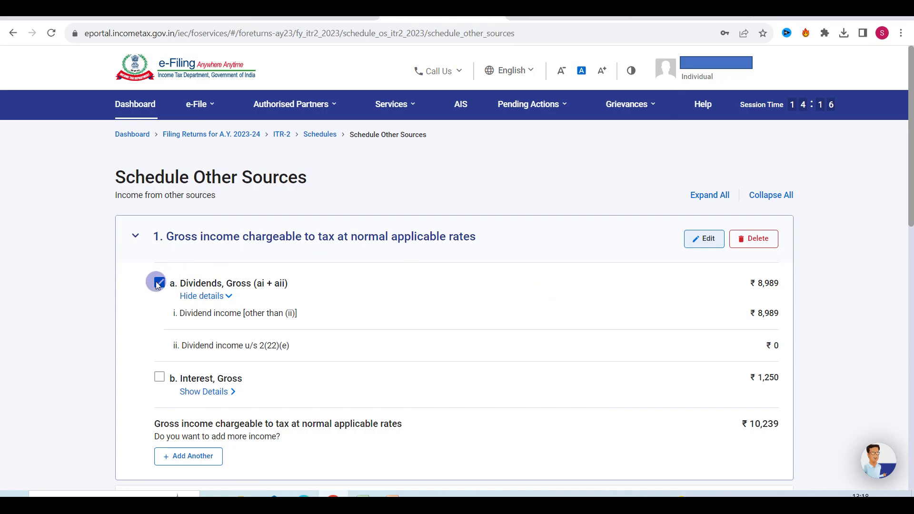
click(691, 239)
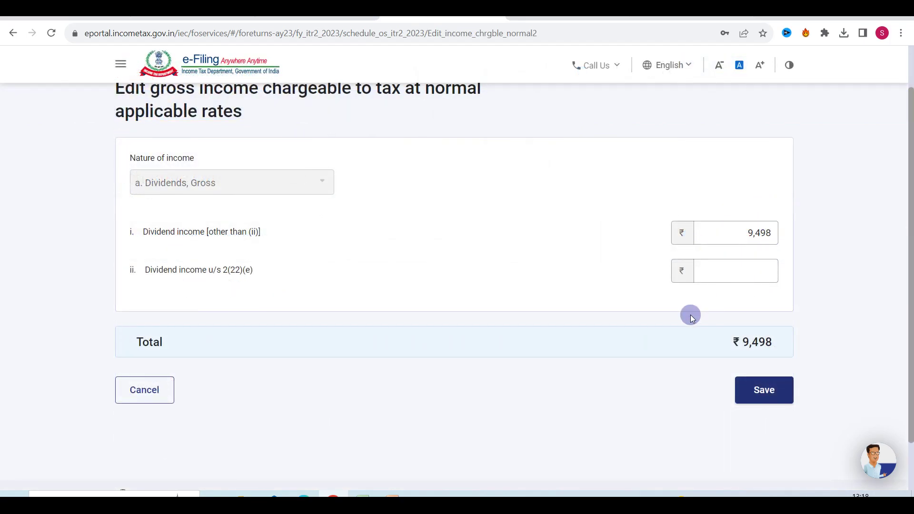
click(757, 390)
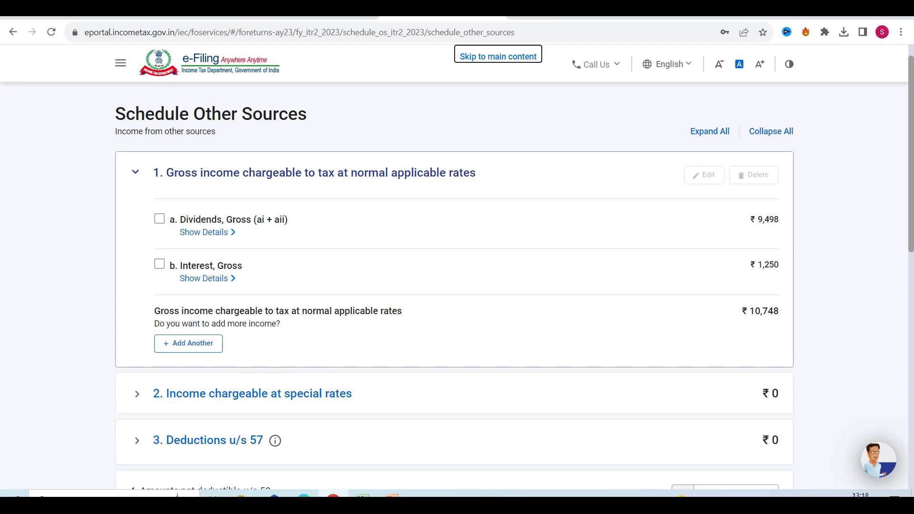
click(454, 410)
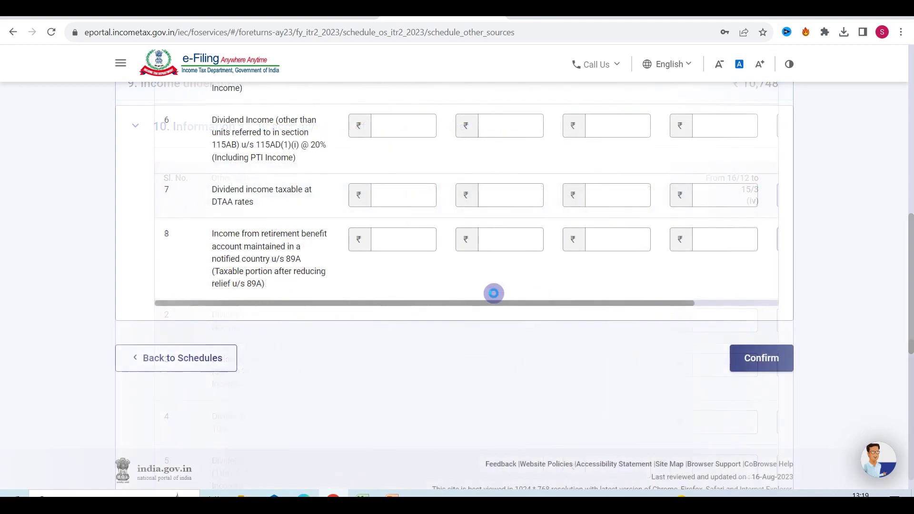
click(766, 358)
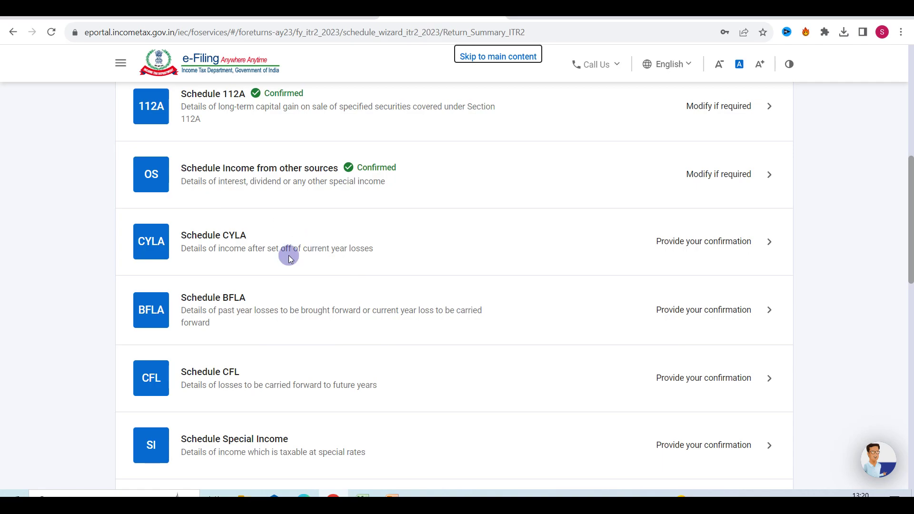
- Enter a Self & Family preventive health checkup of 5,000 in Schedule 80D, save it, and confirm the schedule
click(367, 431)
scroll(367, 430, down, 6)
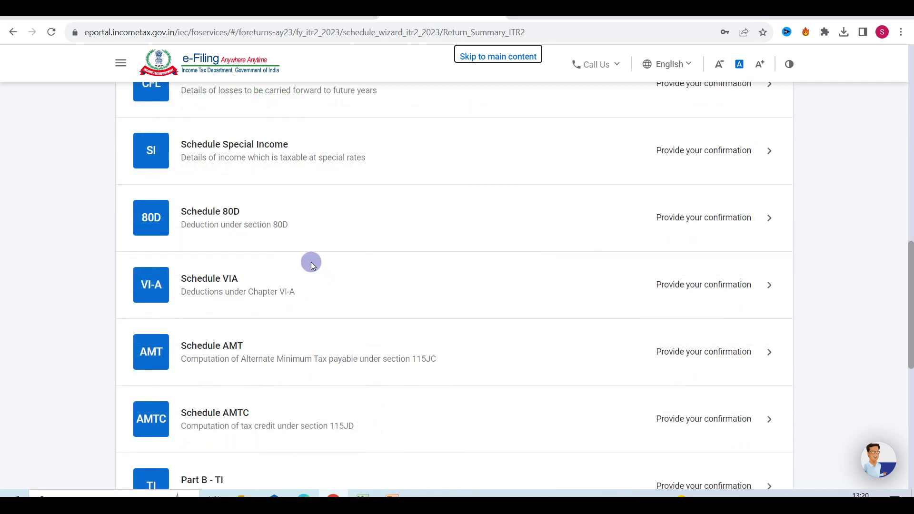
click(233, 220)
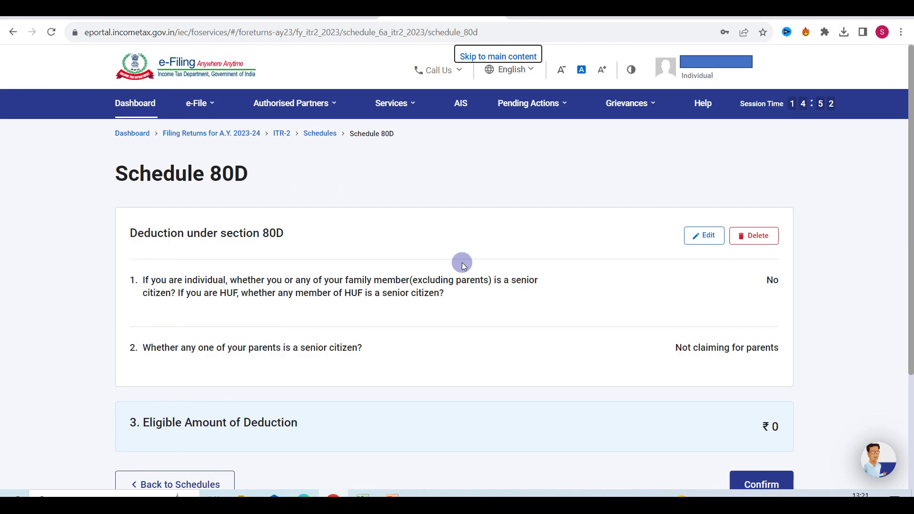
click(699, 237)
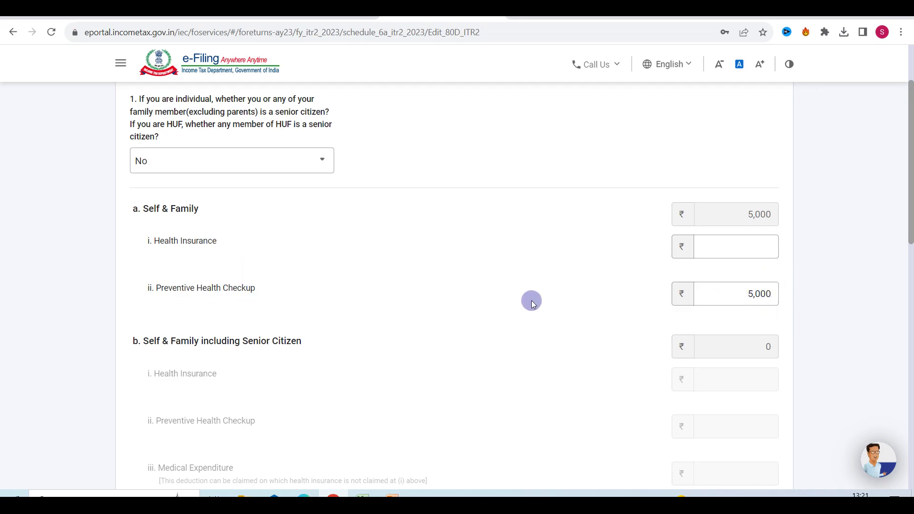
scroll(532, 300, down, 7)
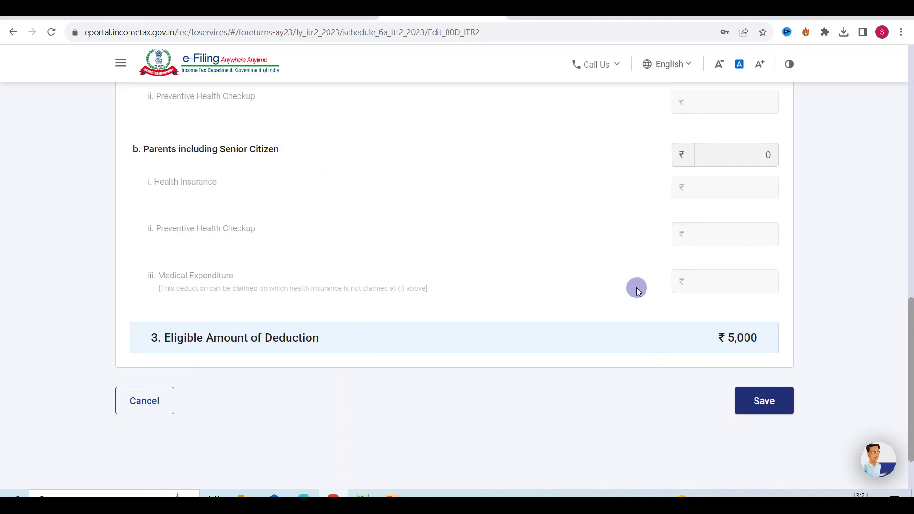
click(759, 395)
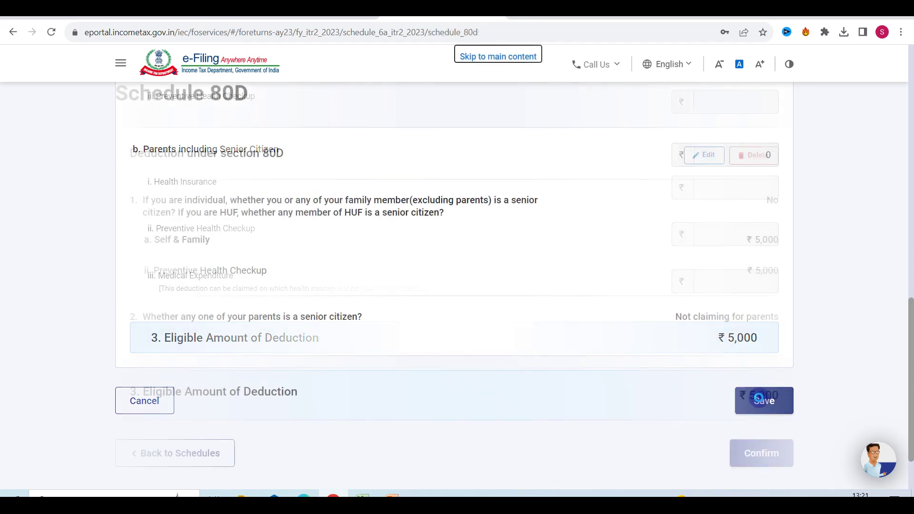
click(759, 456)
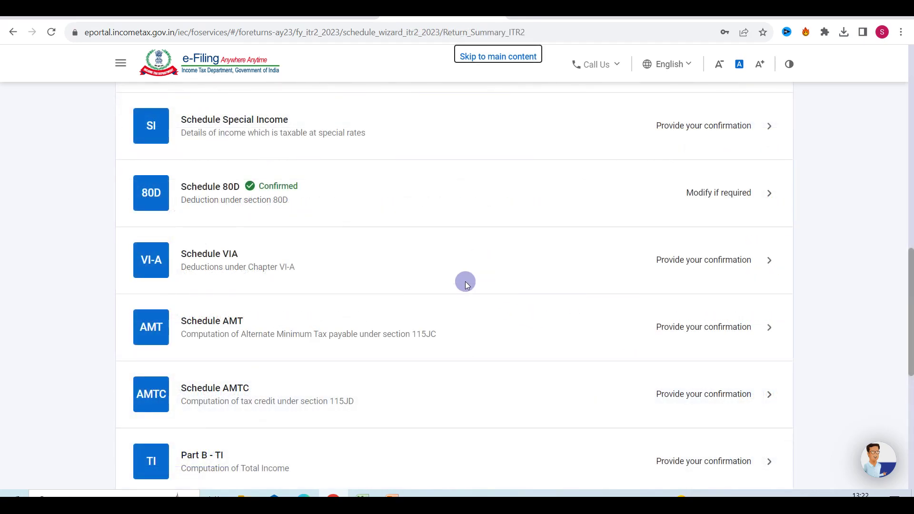
- In Schedule VI-A, set the section 80C deduction to 1,50,000 and add an 80CCD(1B) pension scheme contribution of 50,000
click(293, 271)
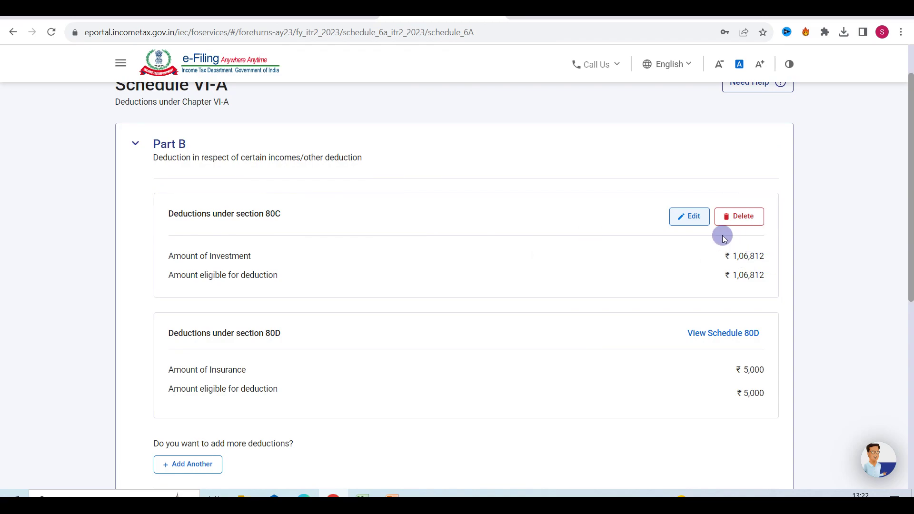
click(691, 217)
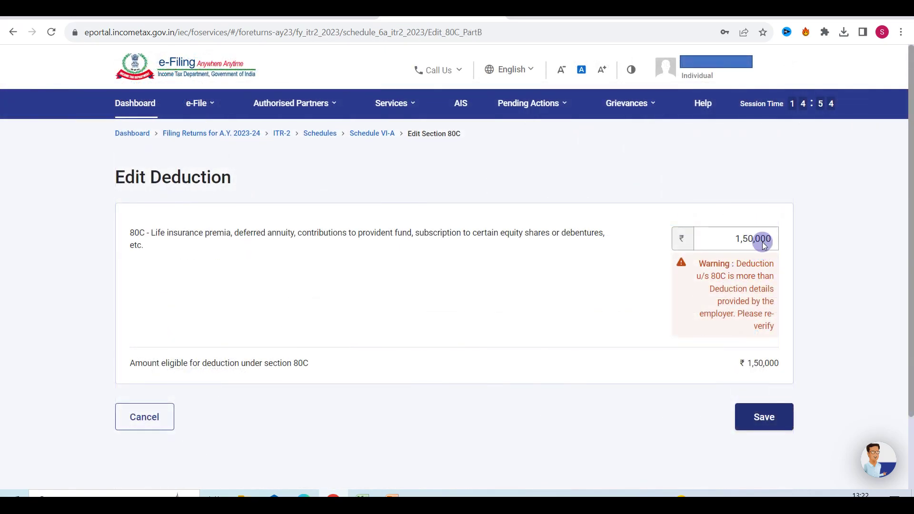
click(757, 412)
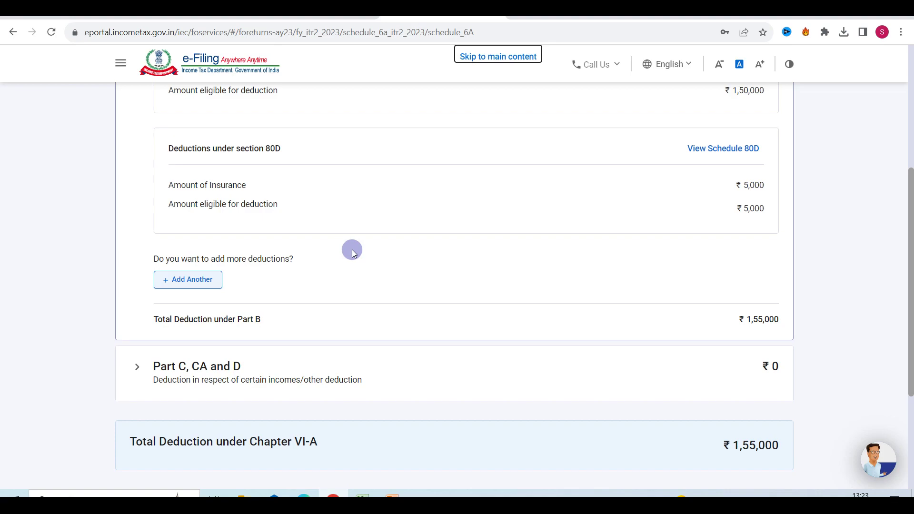
click(184, 283)
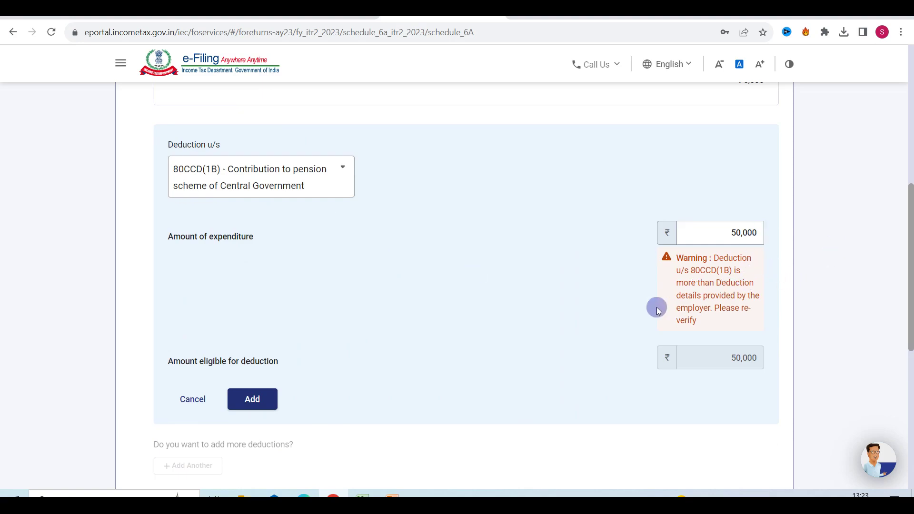
click(256, 401)
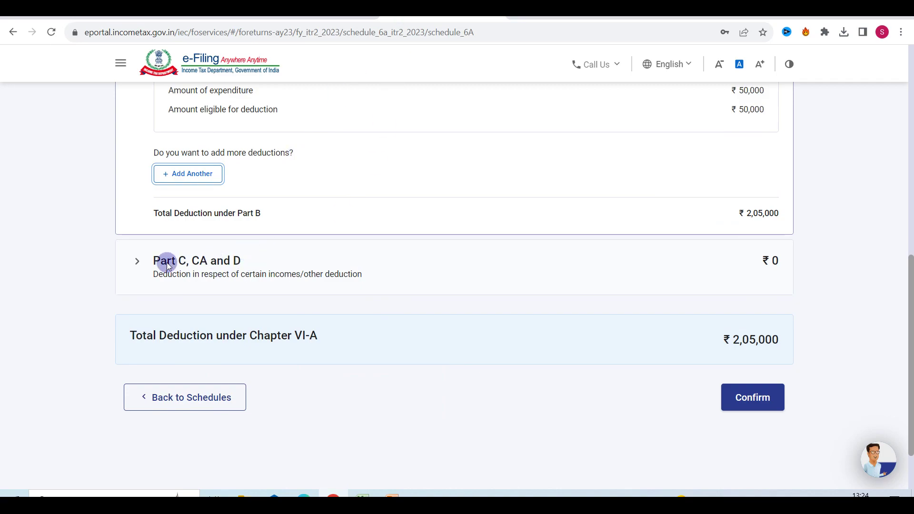
- Enter 80TTA savings bank interest of 1,250 under Part C, CA and D, and confirm Schedule VI-A
click(235, 269)
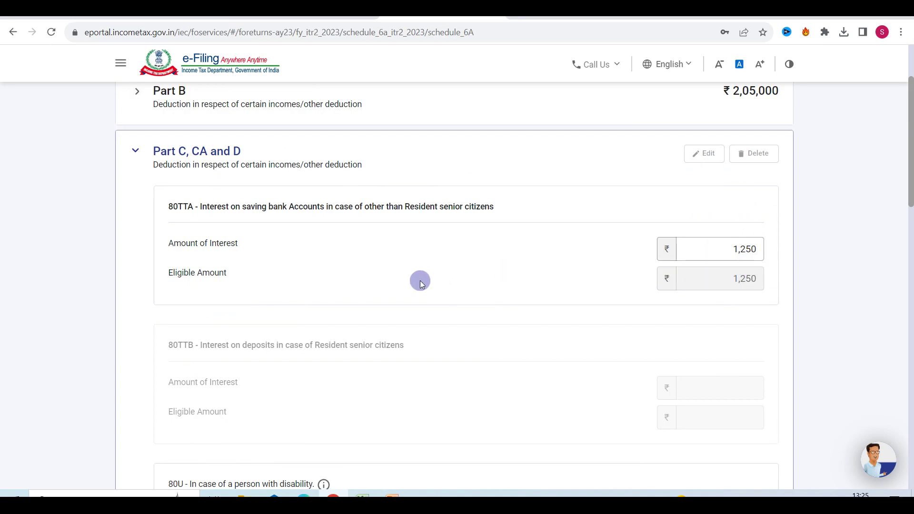
scroll(420, 281, down, 10)
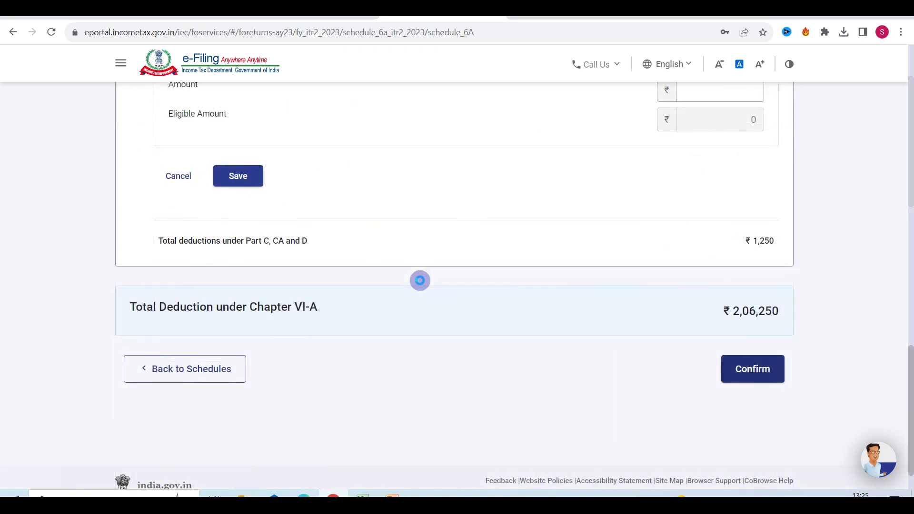
click(745, 376)
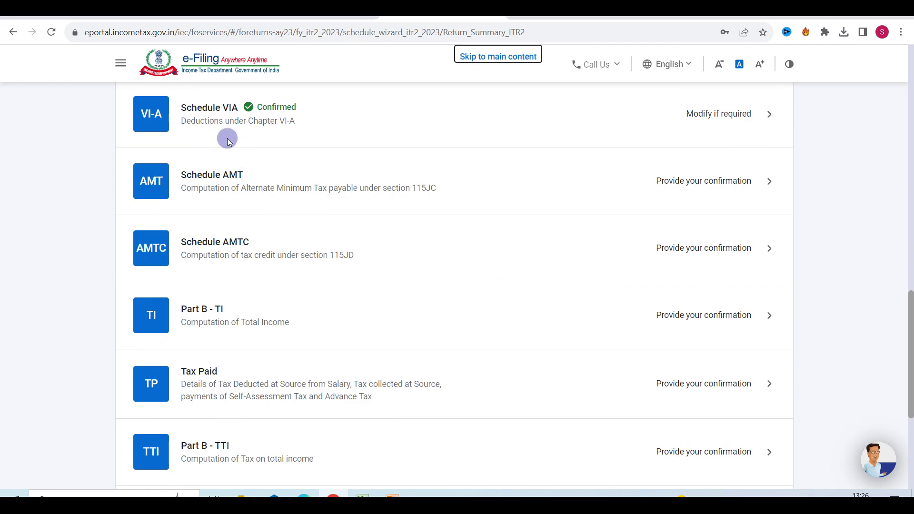
- Review and confirm Part B - TI, and confirm the Tax Paid schedule
click(295, 319)
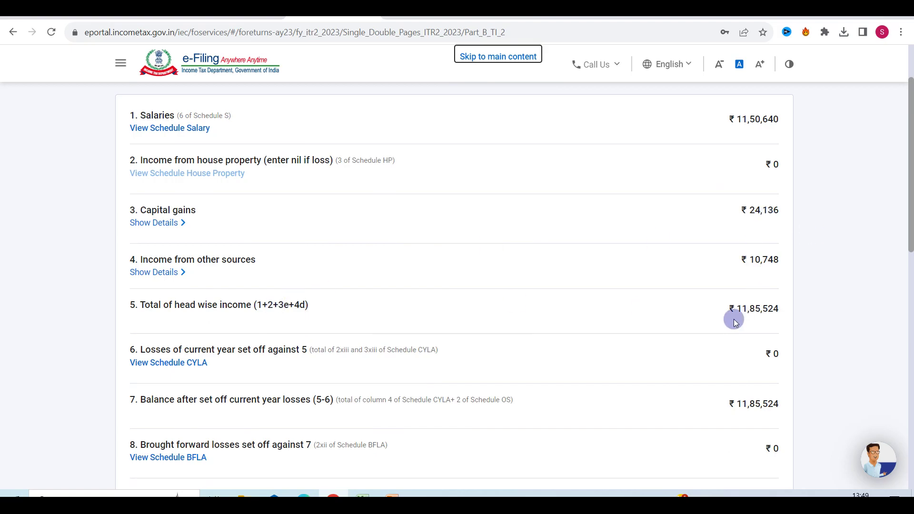
click(484, 408)
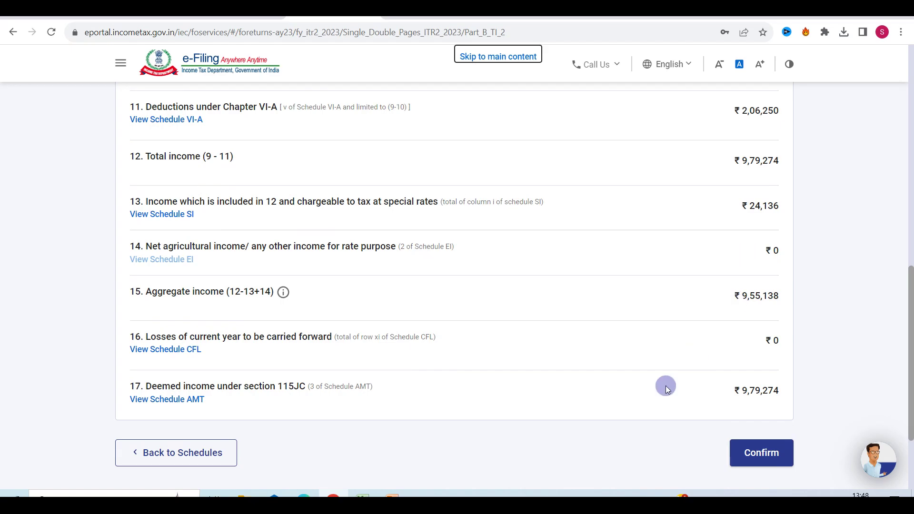
click(753, 455)
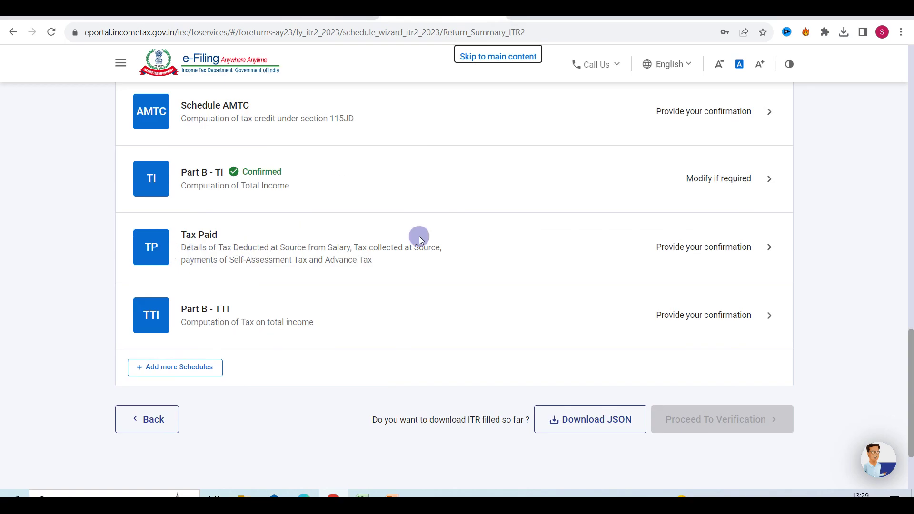
click(678, 259)
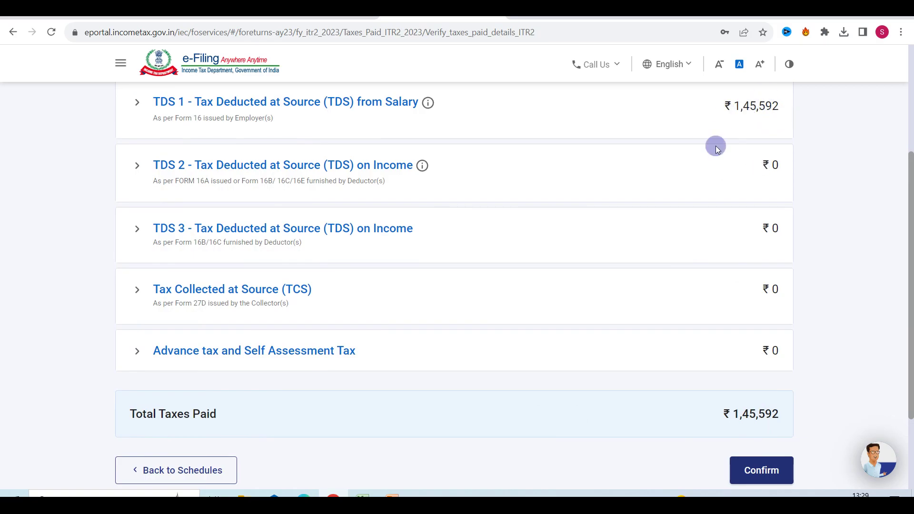
click(747, 482)
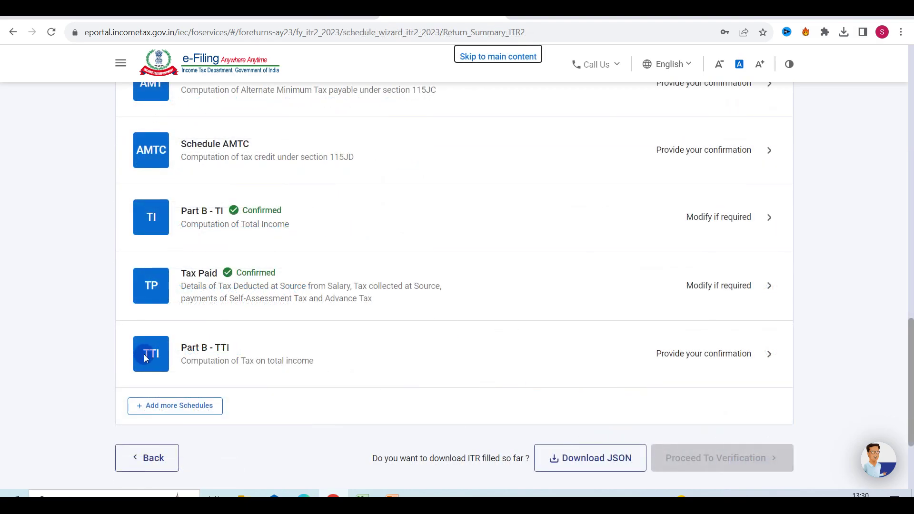
- From Part B - TTI, preview the return with the foreign assets question left at No, and submit it for validation
click(674, 368)
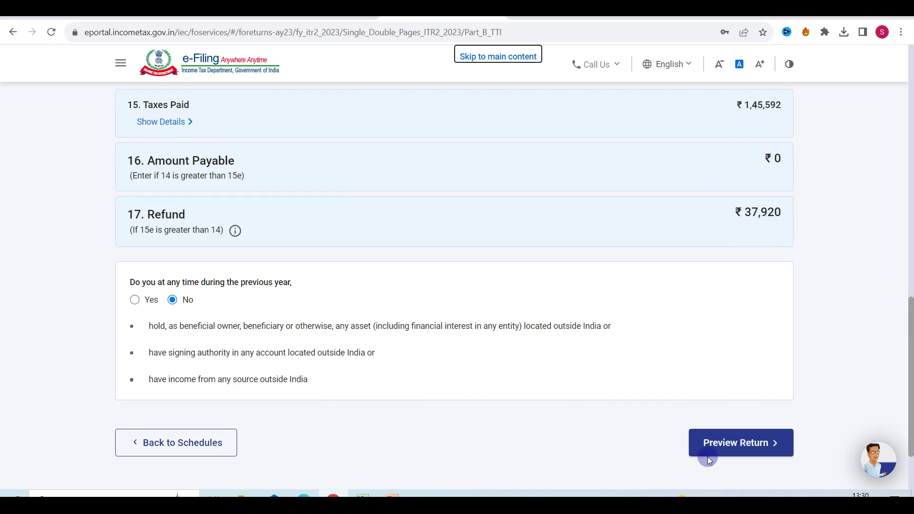
click(721, 446)
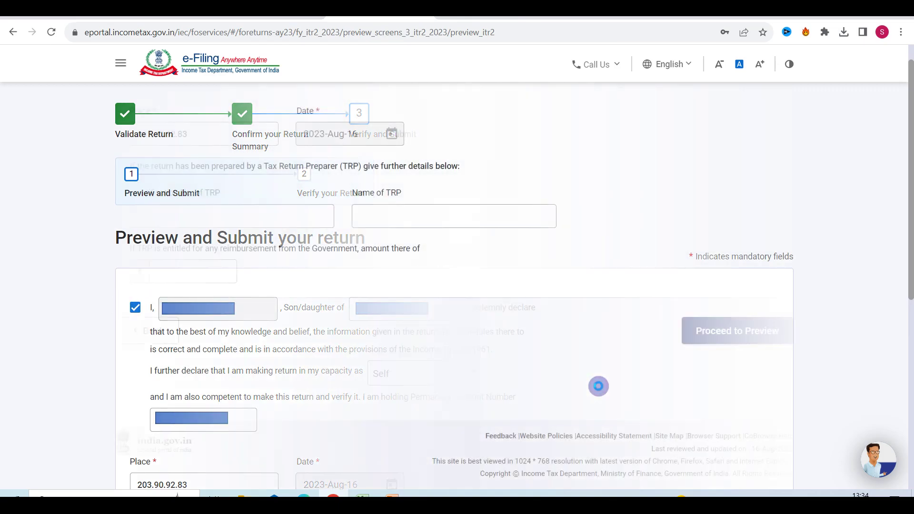
click(737, 336)
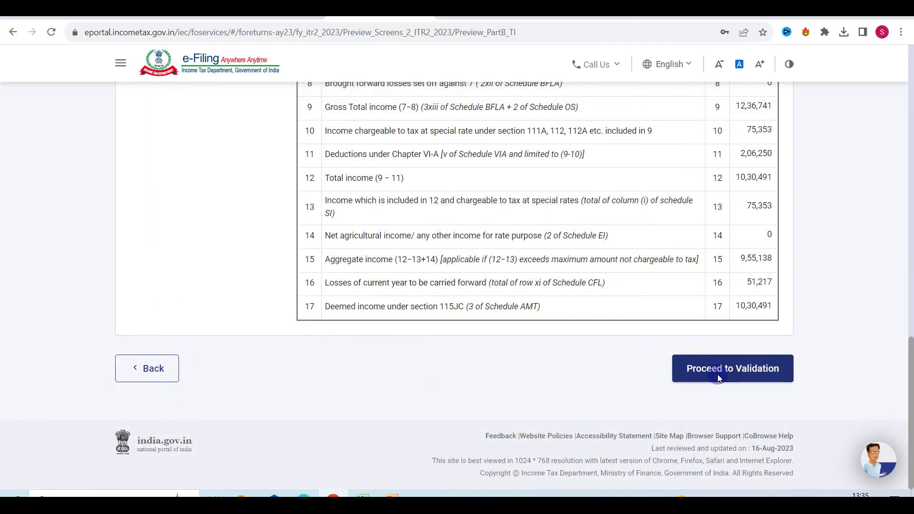
click(718, 374)
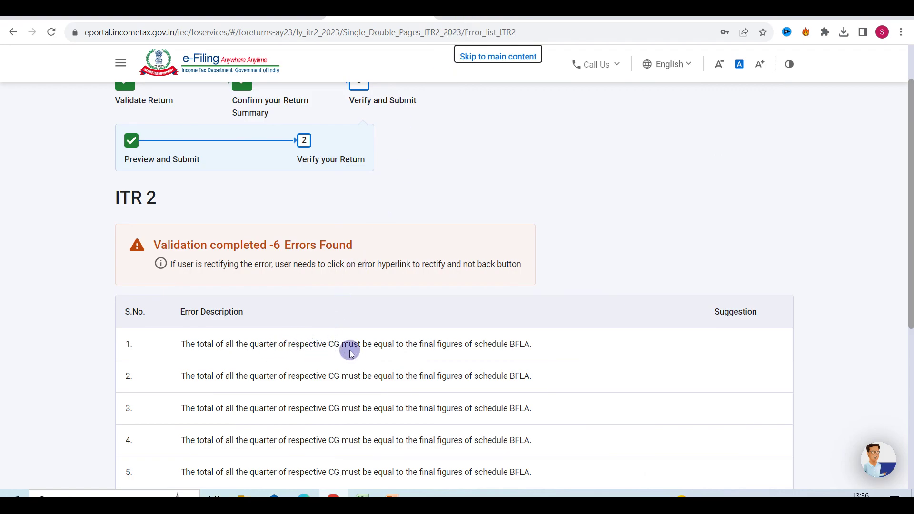
- Open the first validation error to examine the quarterly capital gains accrual table, and cancel editing the table
click(353, 346)
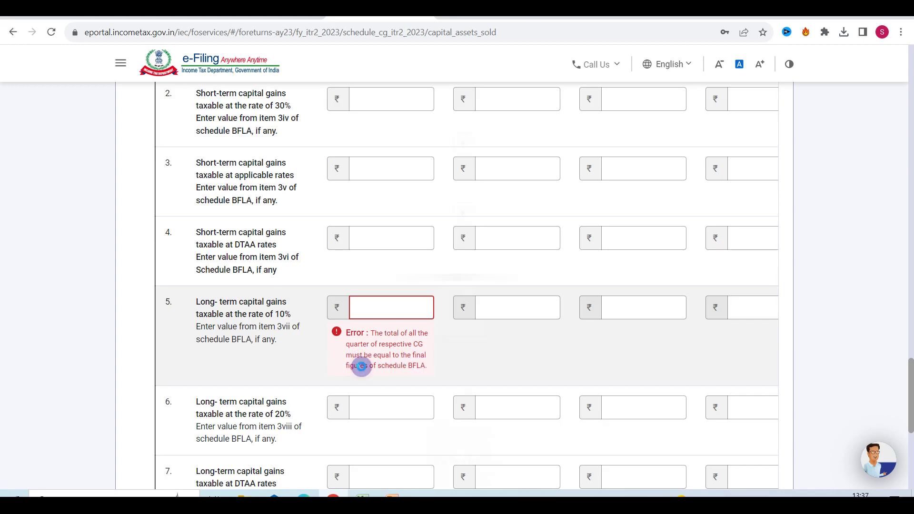
scroll(362, 369, down, 7)
click(187, 315)
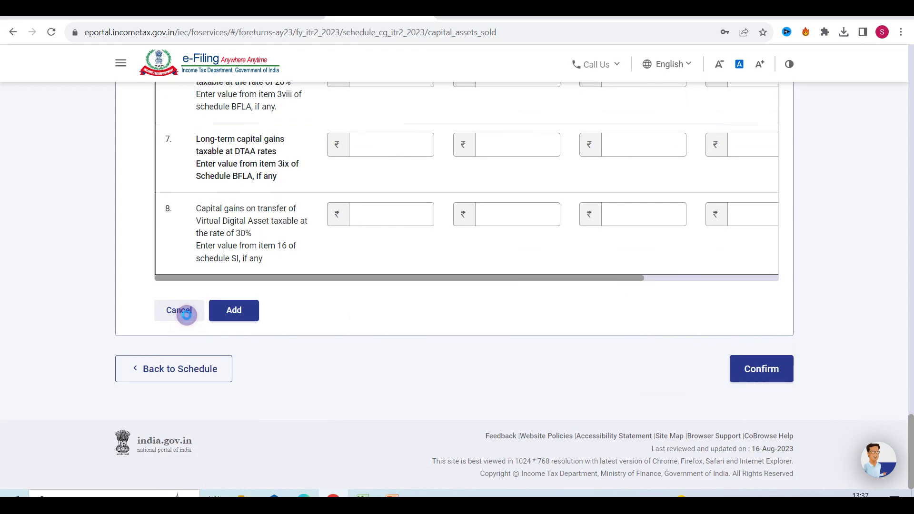
- Return to the schedules and compute the set off in Schedule BFLA
click(177, 369)
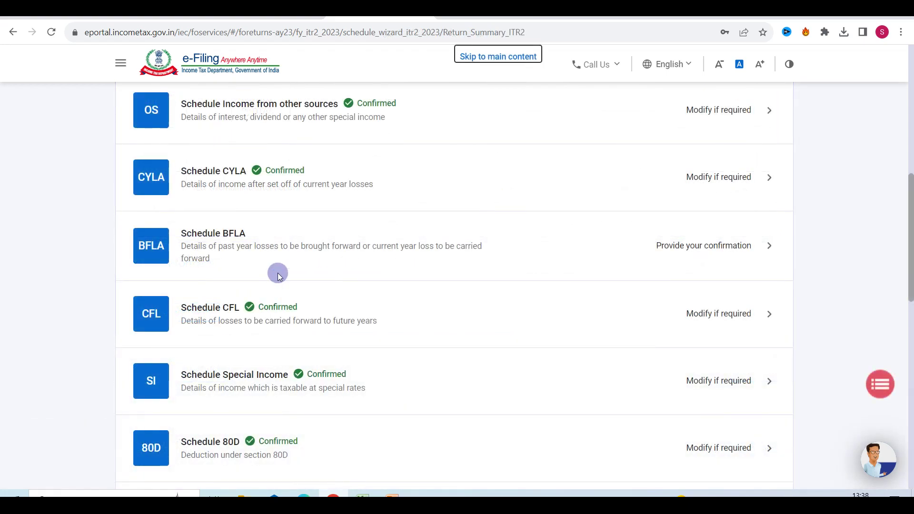
click(224, 240)
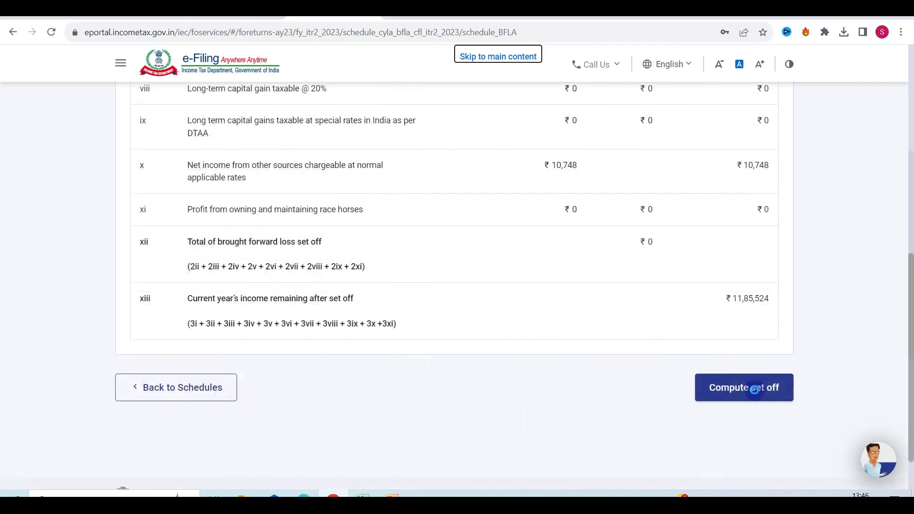
click(745, 387)
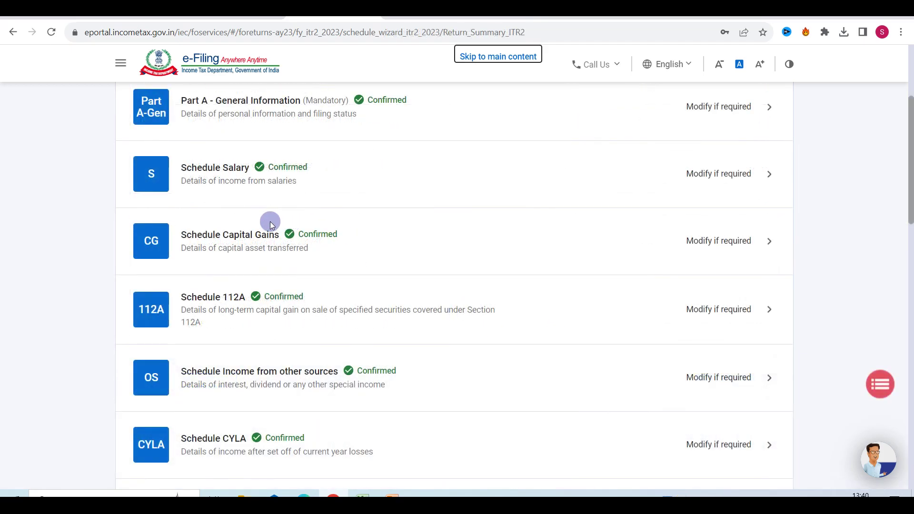
- In Schedule Capital Gains, save the section F information about accrual/receipt of capital gain, and confirm the schedule
click(230, 237)
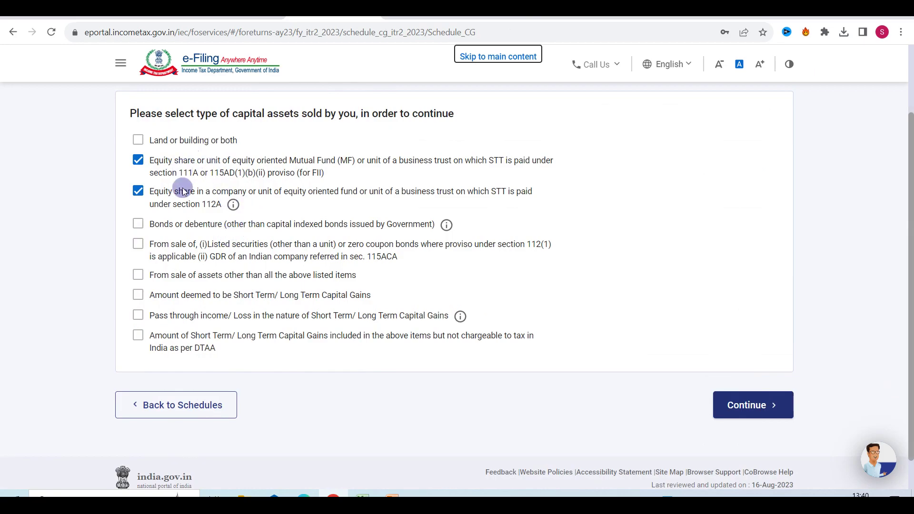
click(754, 406)
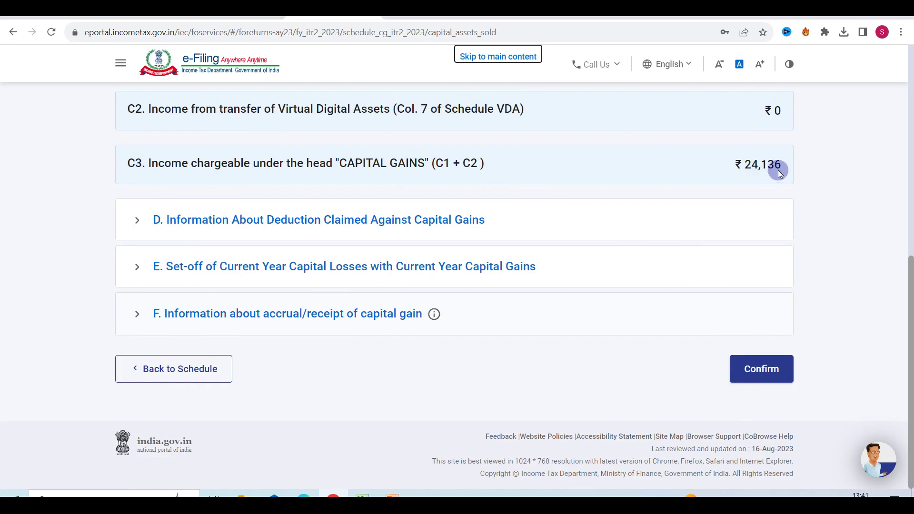
click(247, 315)
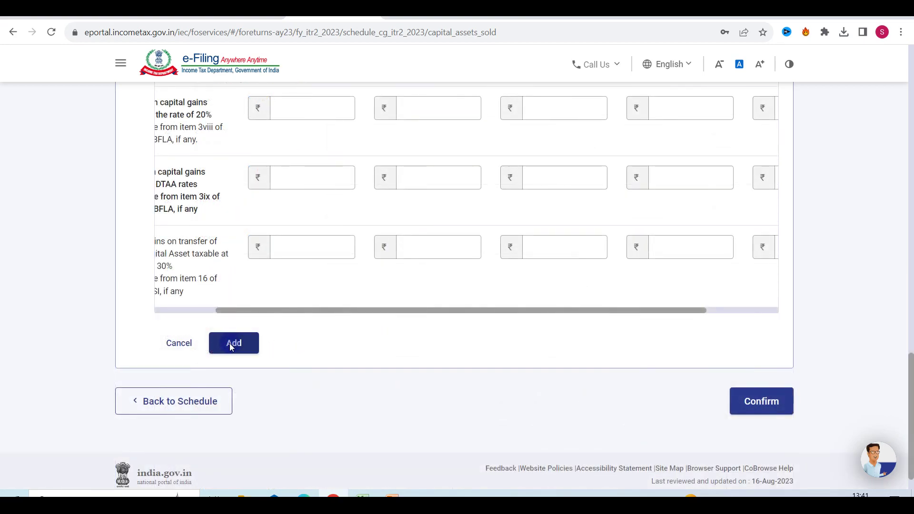
click(232, 343)
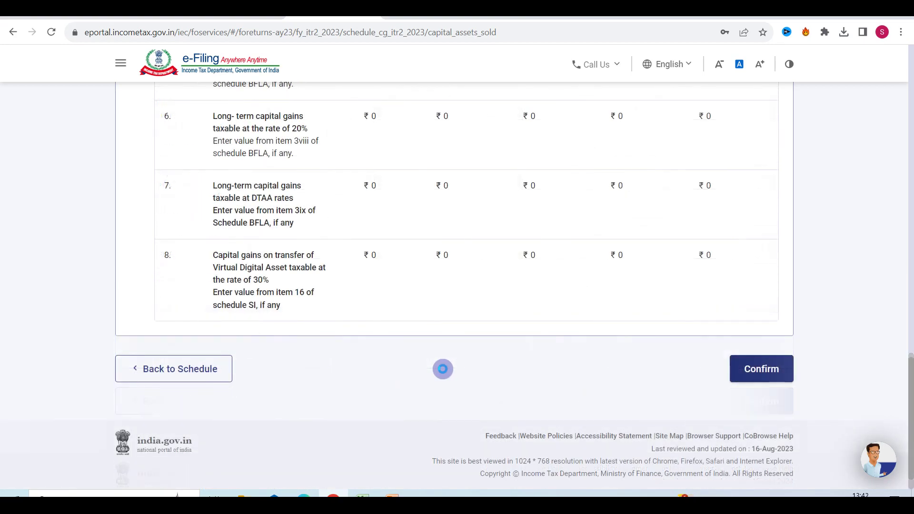
click(762, 376)
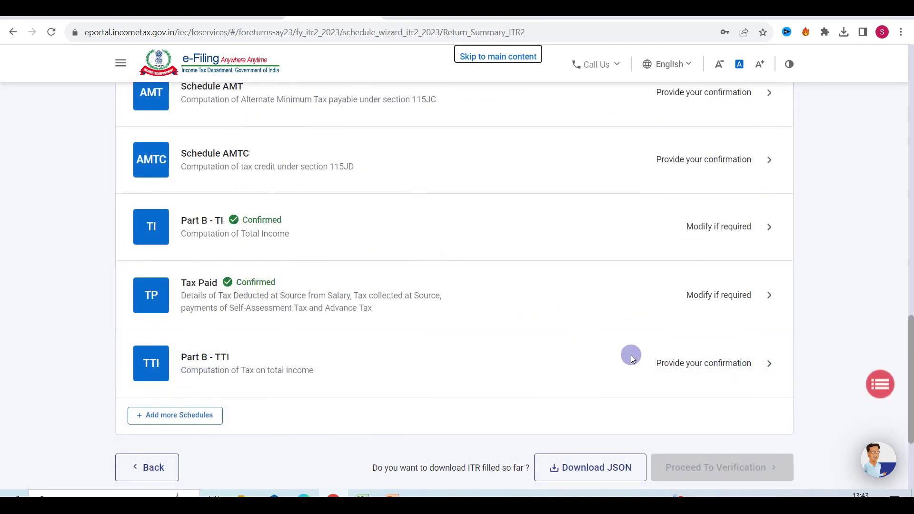
- Preview the corrected return from Part B - TTI and validate it again
click(671, 366)
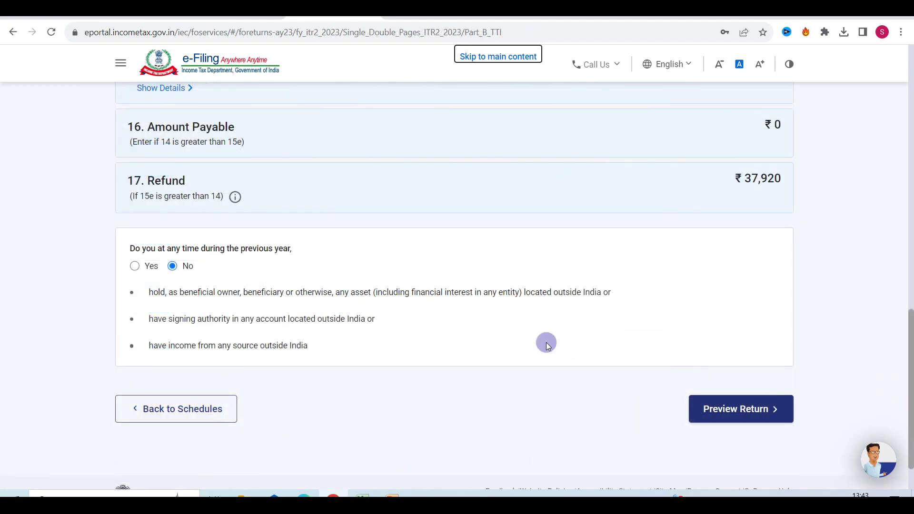
click(742, 414)
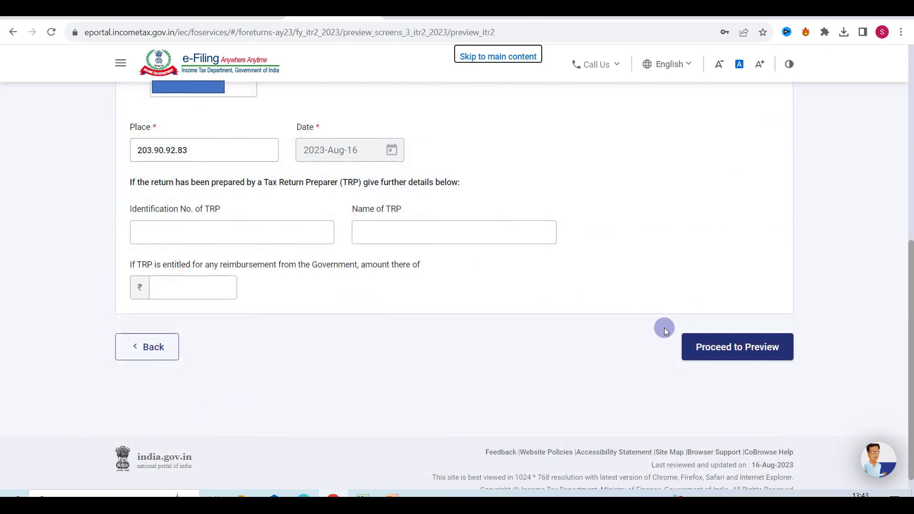
click(726, 346)
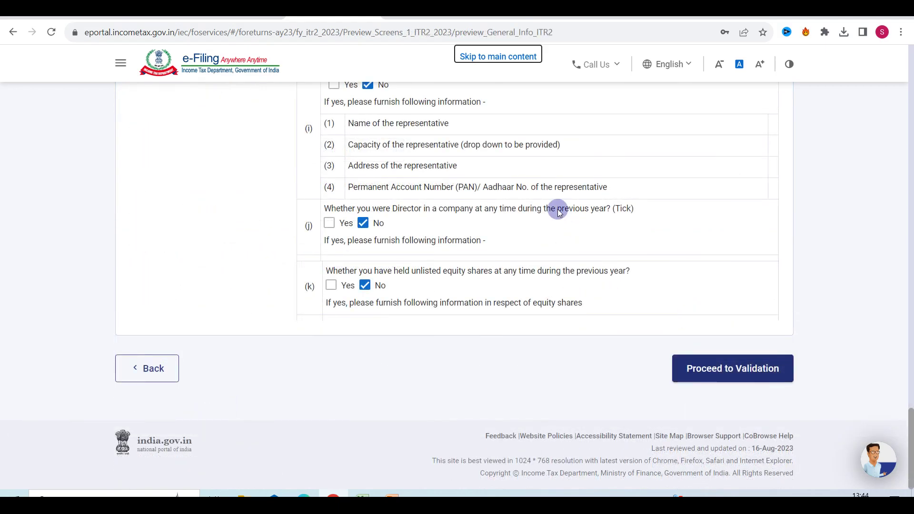
click(700, 370)
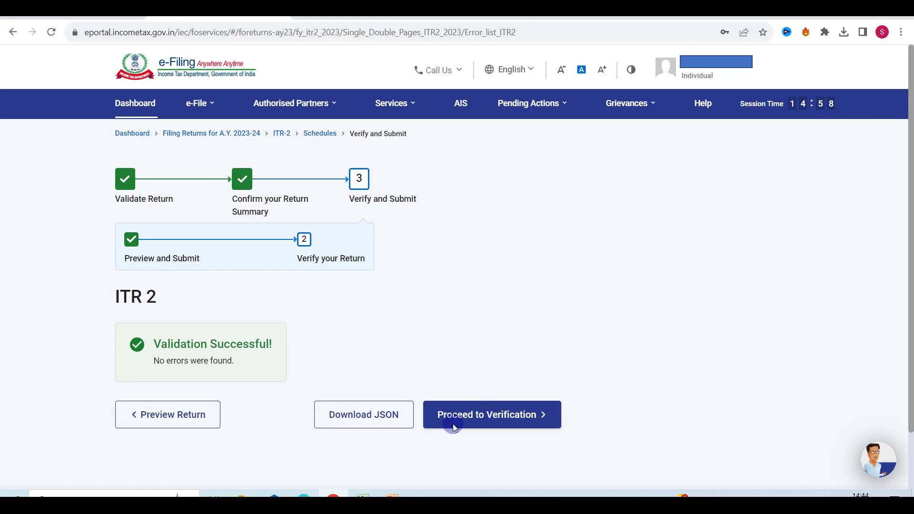
- Proceed to verification with e-Verify Now, choose OTP on the mobile number registered with Aadhaar, and generate the Aadhaar OTP
click(491, 424)
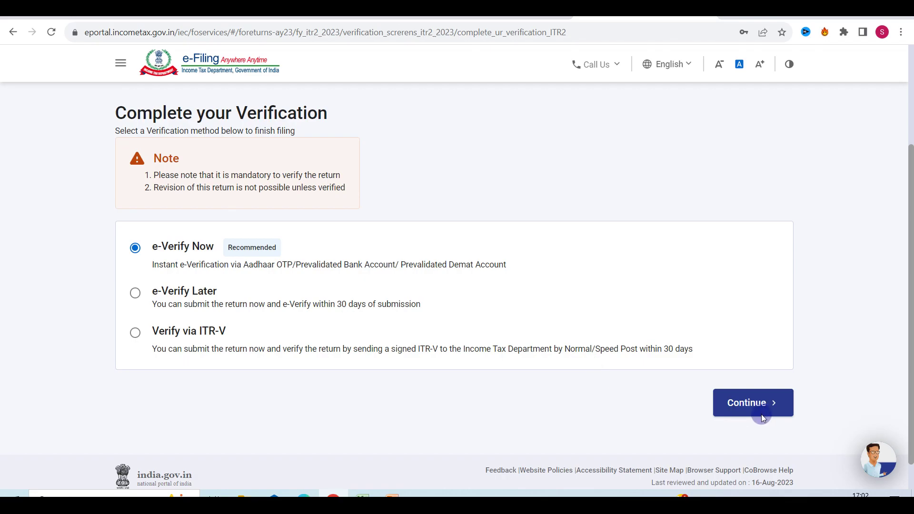
click(745, 410)
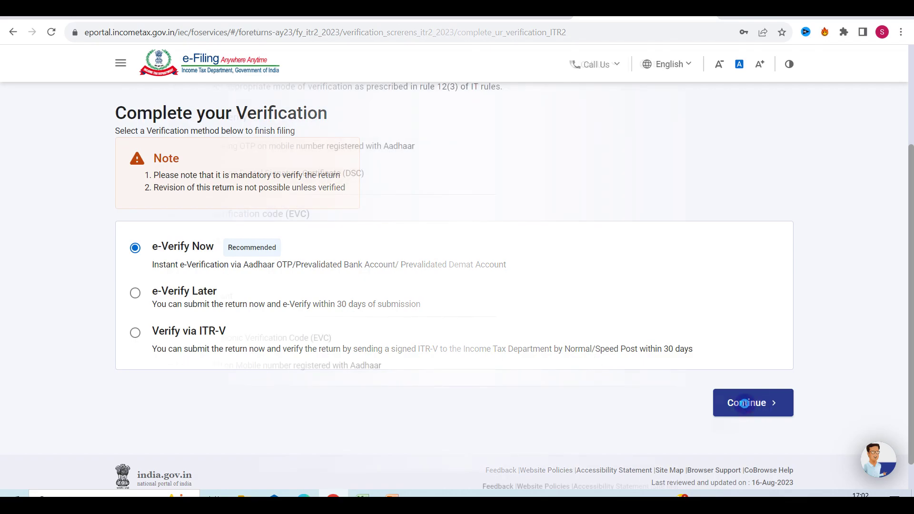
click(181, 148)
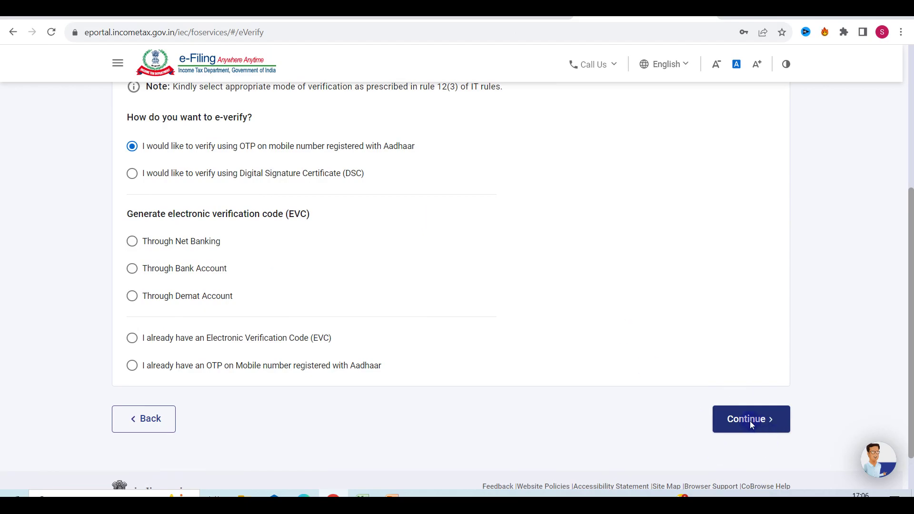
click(734, 418)
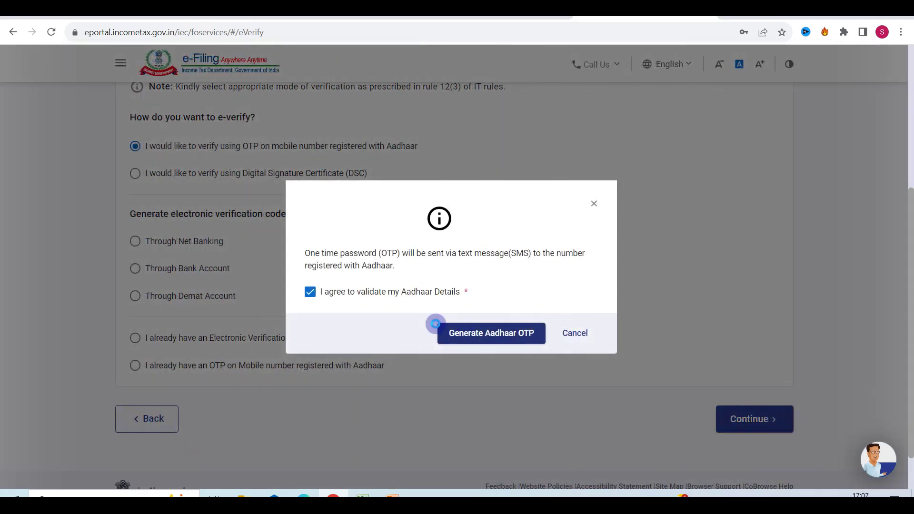
click(473, 333)
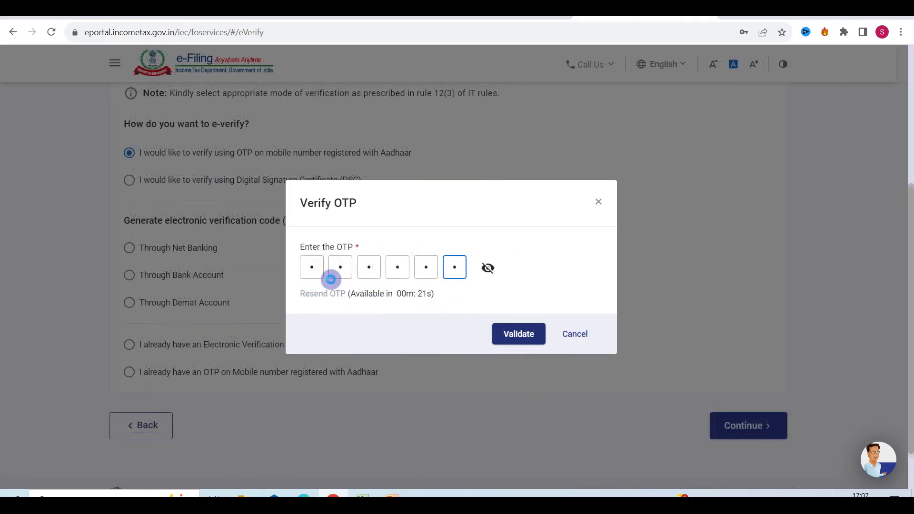
- Validate the return with the Aadhaar OTP entered in the Verify OTP dialog, and submit the return
click(513, 335)
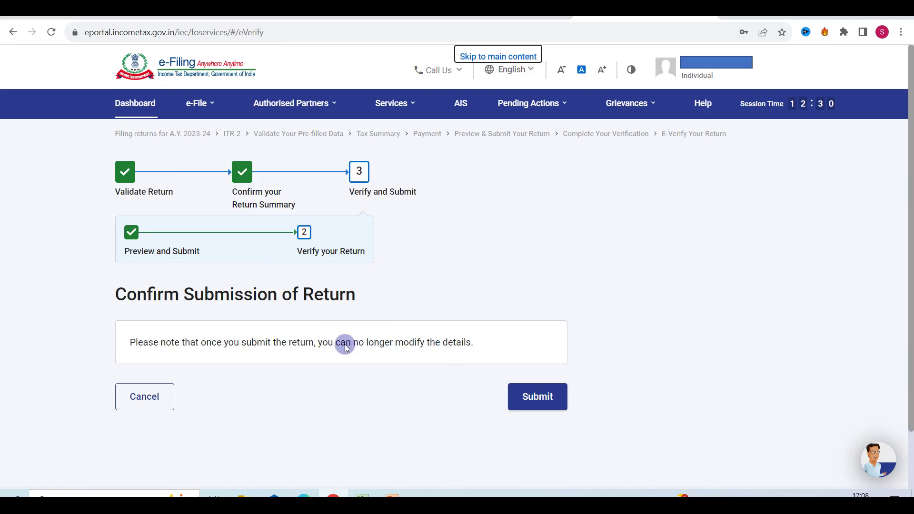
click(532, 407)
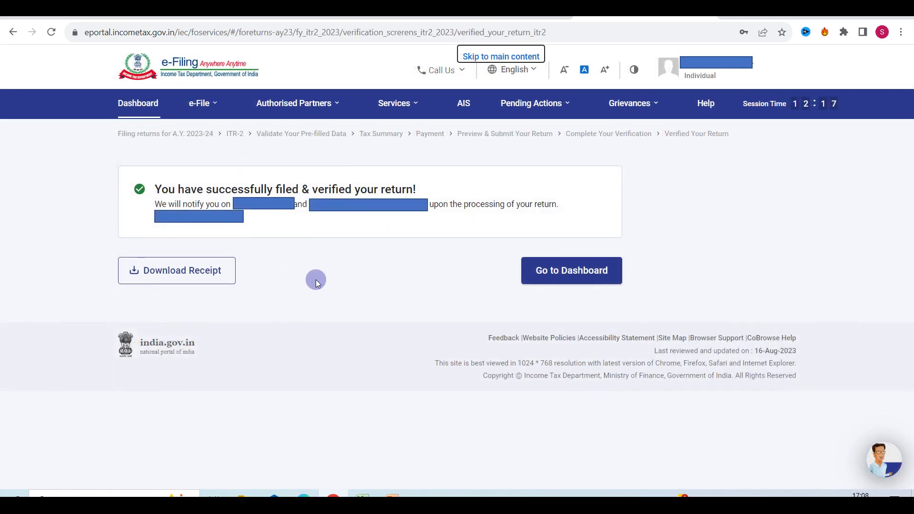